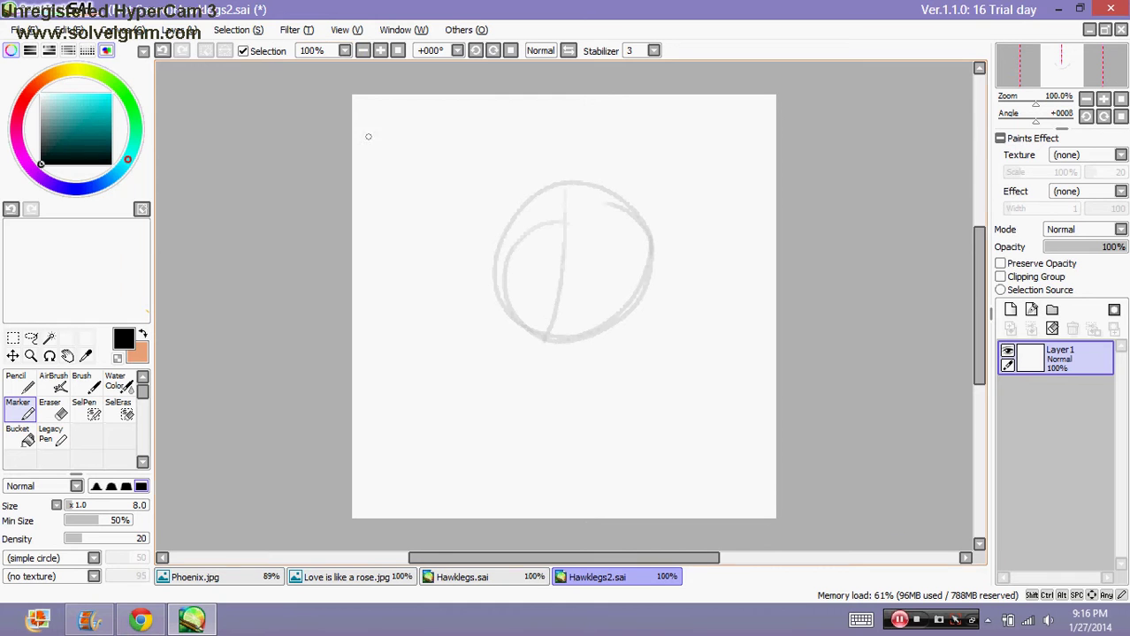
# Step: Undo the vertical guide line and redraw curved vertical and horizontal guide lines across the head circle
pyautogui.click(159, 52)
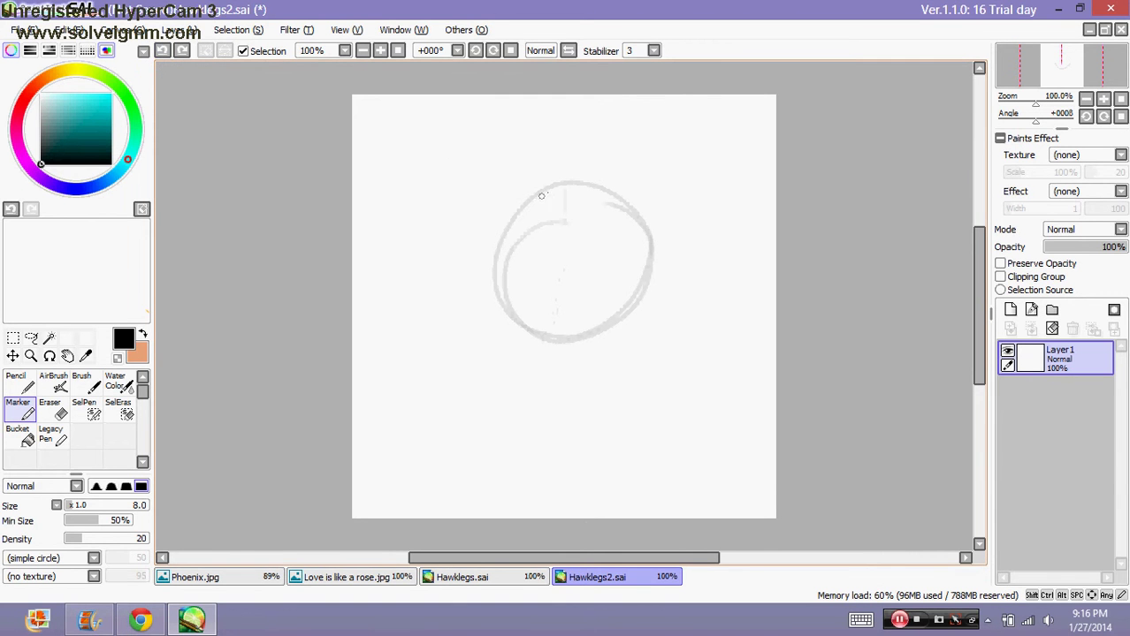
pyautogui.moveTo(568, 184); pyautogui.dragTo(555, 338)
pyautogui.moveTo(492, 266); pyautogui.dragTo(664, 264)
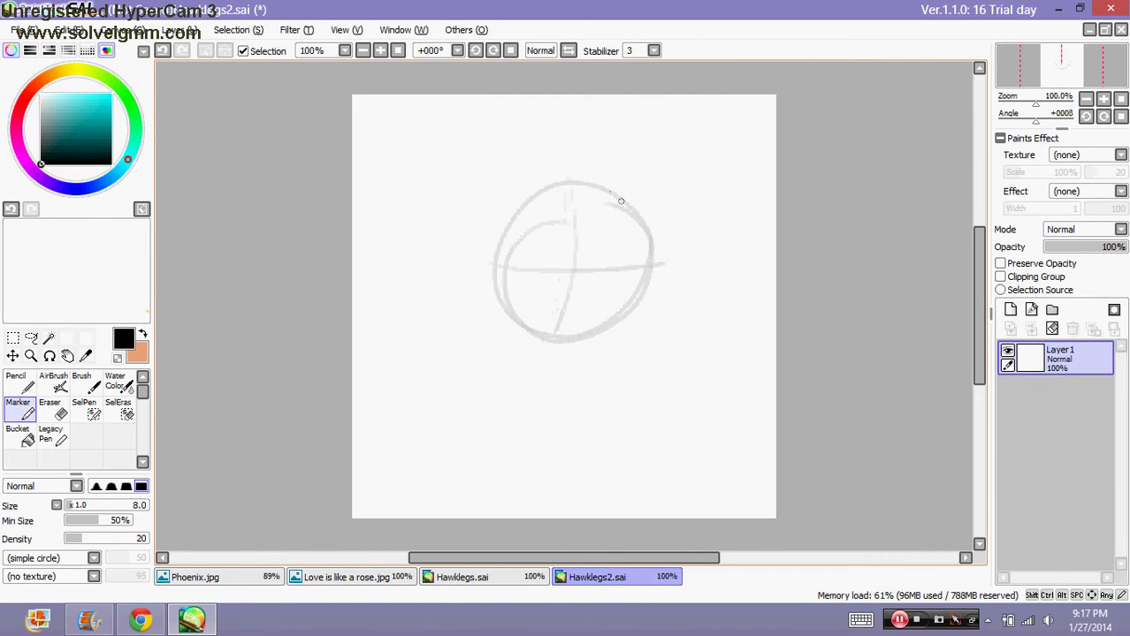
# Step: Sketch the right pointed ear and the jagged cheek fur below it, redoing the first ear stroke
pyautogui.moveTo(578, 180); pyautogui.dragTo(668, 150)
pyautogui.click(163, 51)
pyautogui.moveTo(583, 179); pyautogui.dragTo(578, 179)
pyautogui.moveTo(676, 133)
pyautogui.mouseDown()
pyautogui.moveTo(744, 108)
pyautogui.moveTo(669, 247)
pyautogui.moveTo(676, 305)
pyautogui.moveTo(658, 315)
pyautogui.moveTo(660, 356)
pyautogui.moveTo(622, 357)
pyautogui.moveTo(603, 398)
pyautogui.moveTo(661, 423)
pyautogui.mouseUp()
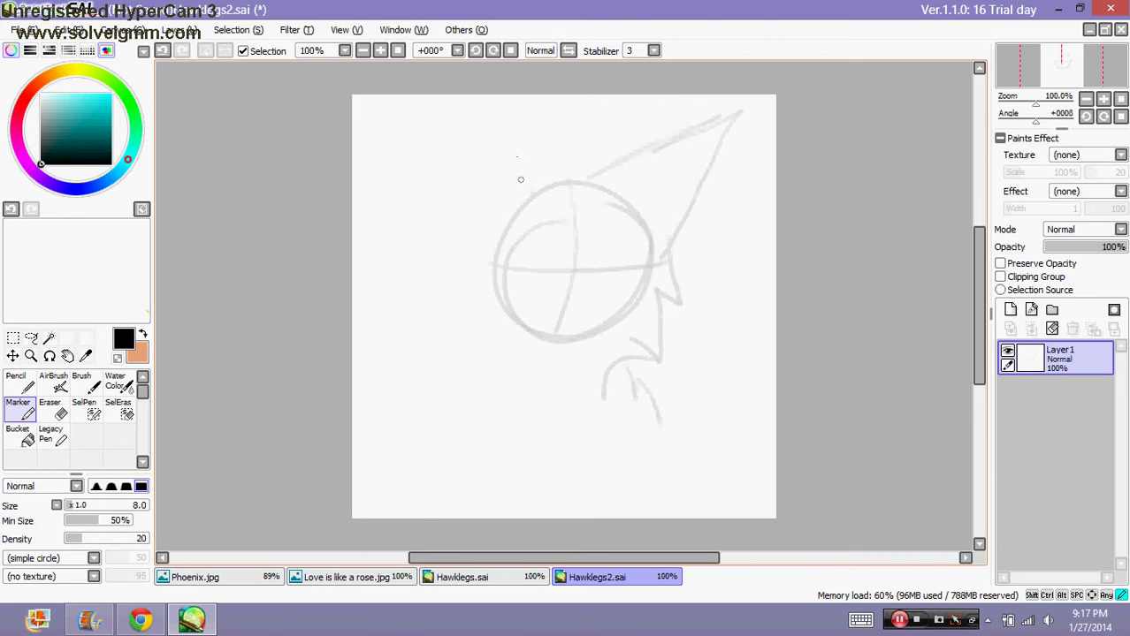
# Step: Sketch a tall left ear and zigzag fur down the left cheek, discarding the first ear attempt
pyautogui.moveTo(527, 188)
pyautogui.mouseDown()
pyautogui.moveTo(504, 111)
pyautogui.moveTo(461, 216)
pyautogui.mouseUp()
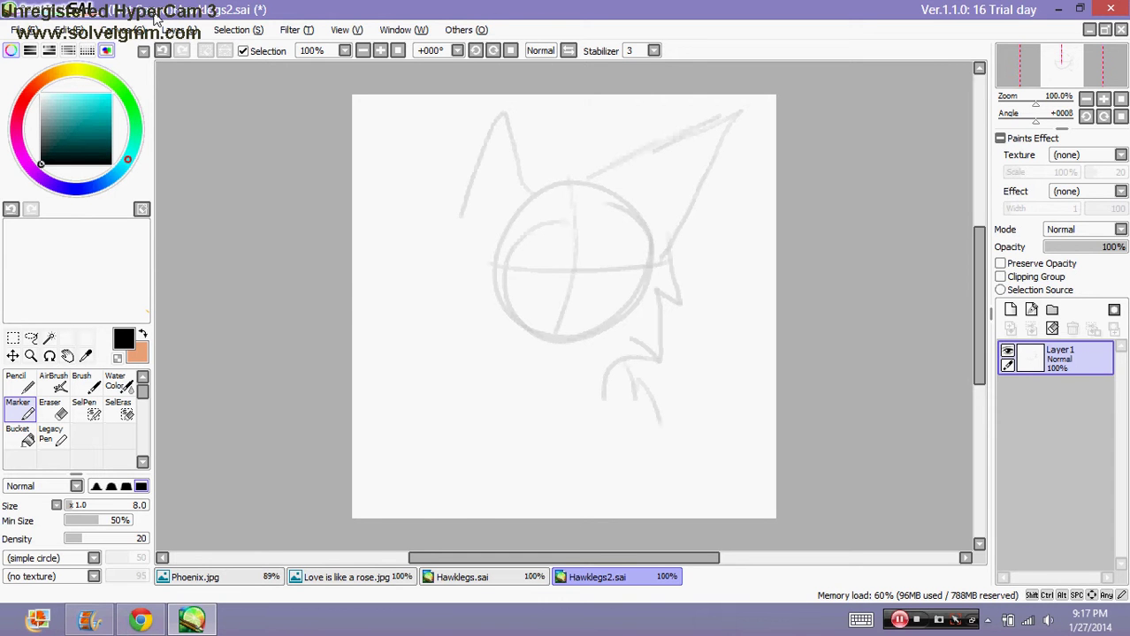
pyautogui.click(163, 51)
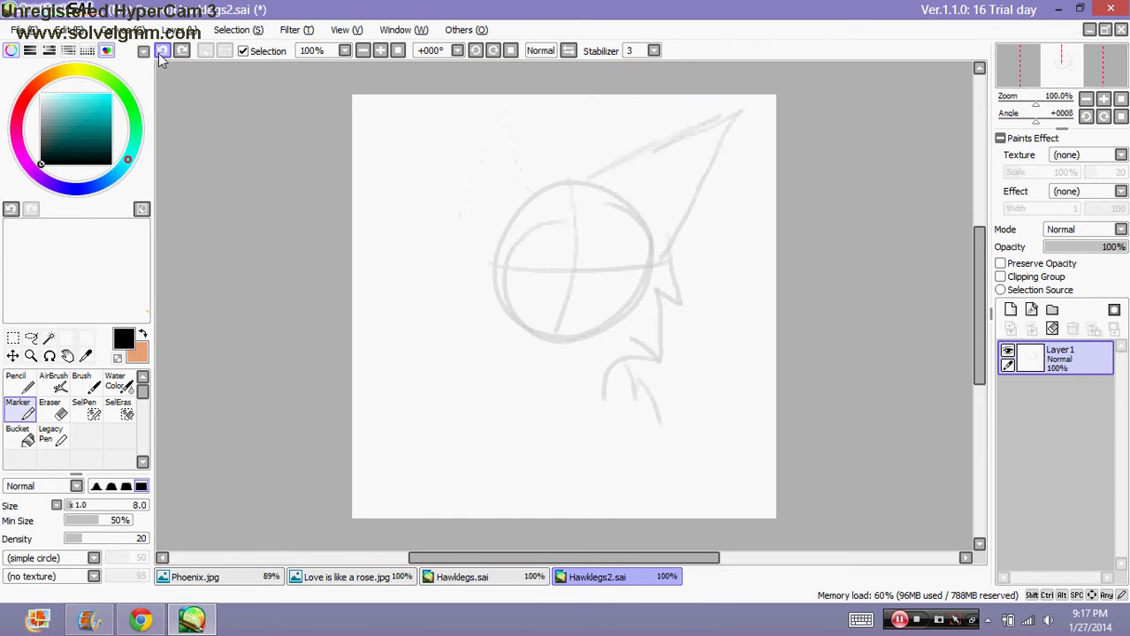
pyautogui.click(656, 195)
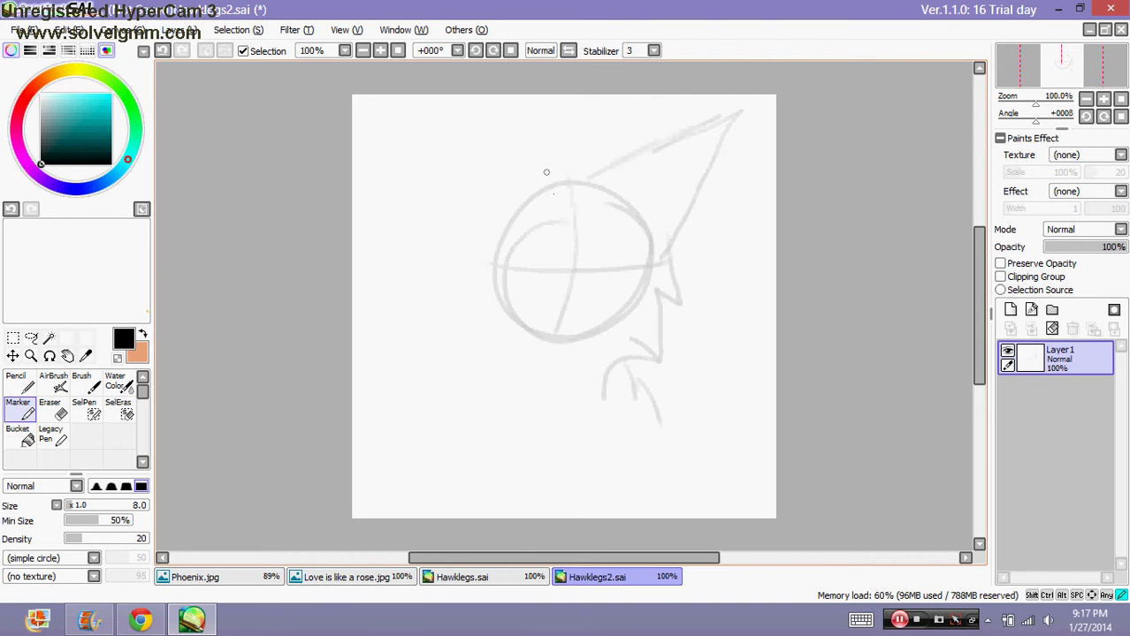
pyautogui.moveTo(516, 138); pyautogui.dragTo(494, 124)
pyautogui.moveTo(460, 163)
pyautogui.mouseDown()
pyautogui.moveTo(450, 252)
pyautogui.moveTo(464, 287)
pyautogui.moveTo(442, 340)
pyautogui.moveTo(469, 323)
pyautogui.moveTo(460, 352)
pyautogui.moveTo(486, 349)
pyautogui.moveTo(456, 404)
pyautogui.mouseUp()
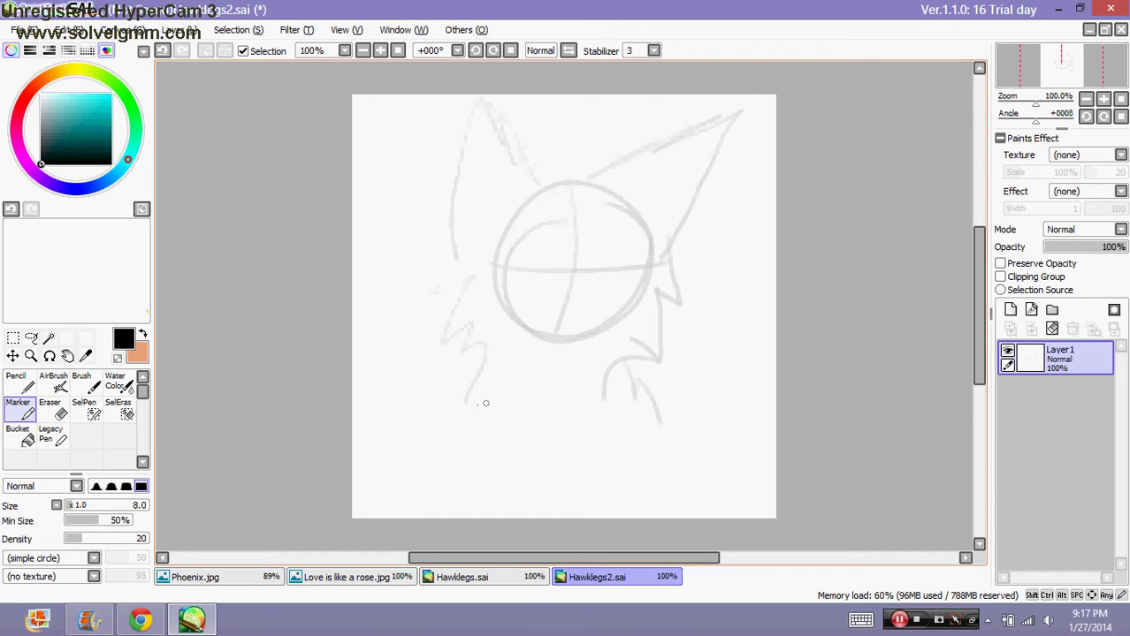
pyautogui.moveTo(468, 400)
pyautogui.mouseDown()
pyautogui.moveTo(490, 383)
pyautogui.moveTo(488, 423)
pyautogui.mouseUp()
# Step: Handwrite "Worst sketch ever" beneath the head sketch with the Marker
pyautogui.moveTo(383, 433)
pyautogui.mouseDown()
pyautogui.moveTo(450, 479)
pyautogui.moveTo(456, 461)
pyautogui.moveTo(488, 481)
pyautogui.moveTo(539, 482)
pyautogui.mouseUp()
pyautogui.moveTo(562, 456); pyautogui.dragTo(560, 470)
pyautogui.click(565, 476)
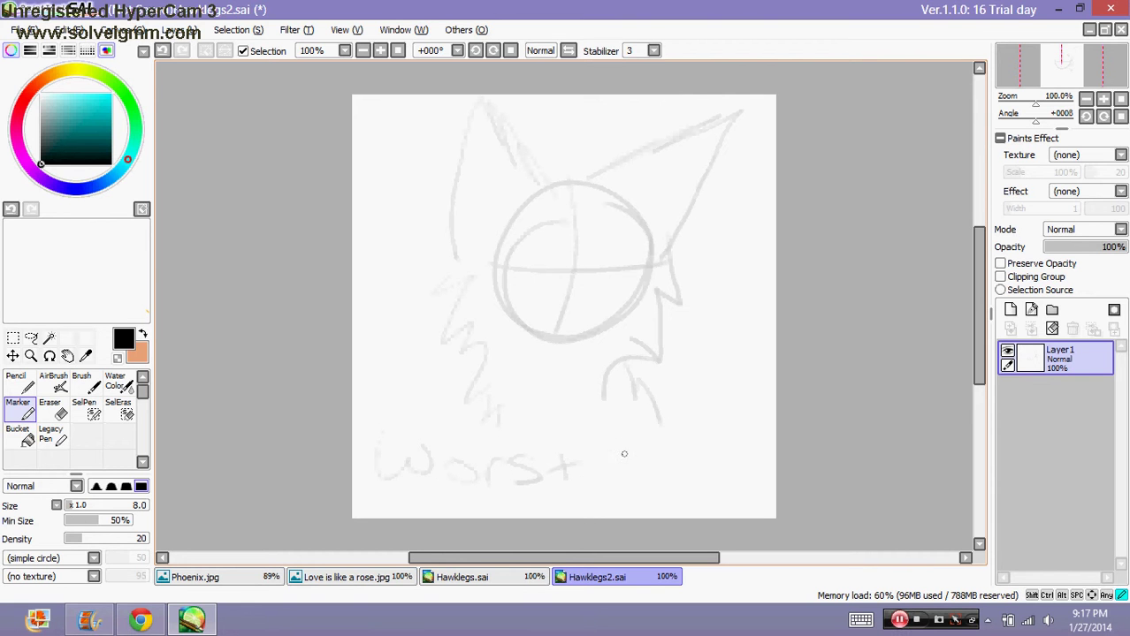
pyautogui.moveTo(630, 458)
pyautogui.mouseDown()
pyautogui.moveTo(672, 462)
pyautogui.moveTo(684, 477)
pyautogui.moveTo(719, 455)
pyautogui.moveTo(715, 473)
pyautogui.moveTo(737, 458)
pyautogui.moveTo(730, 471)
pyautogui.moveTo(755, 437)
pyautogui.moveTo(764, 479)
pyautogui.mouseUp()
pyautogui.click(669, 475)
pyautogui.moveTo(534, 504)
pyautogui.mouseDown()
pyautogui.moveTo(570, 518)
pyautogui.moveTo(598, 501)
pyautogui.moveTo(623, 514)
pyautogui.moveTo(623, 504)
pyautogui.moveTo(656, 516)
pyautogui.mouseUp()
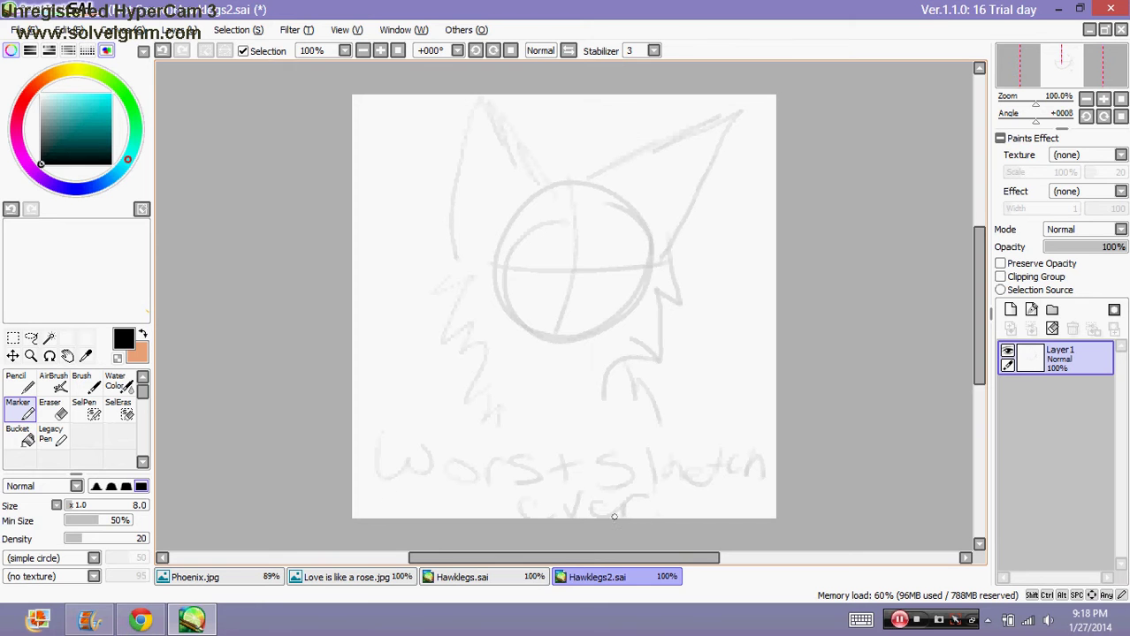
# Step: Erase the handwritten text beneath the sketch with the Eraser at size 100
pyautogui.click(65, 410)
pyautogui.moveTo(90, 509); pyautogui.dragTo(174, 510)
pyautogui.moveTo(317, 494)
pyautogui.mouseDown()
pyautogui.moveTo(448, 458)
pyautogui.moveTo(518, 496)
pyautogui.moveTo(783, 467)
pyautogui.moveTo(645, 499)
pyautogui.moveTo(592, 498)
pyautogui.moveTo(566, 456)
pyautogui.moveTo(394, 486)
pyautogui.mouseUp()
# Step: Sketch closed eyes, eyebrows, a nose and a smiling mouth with the Marker, plus a monocle around the right eye
pyautogui.click(20, 385)
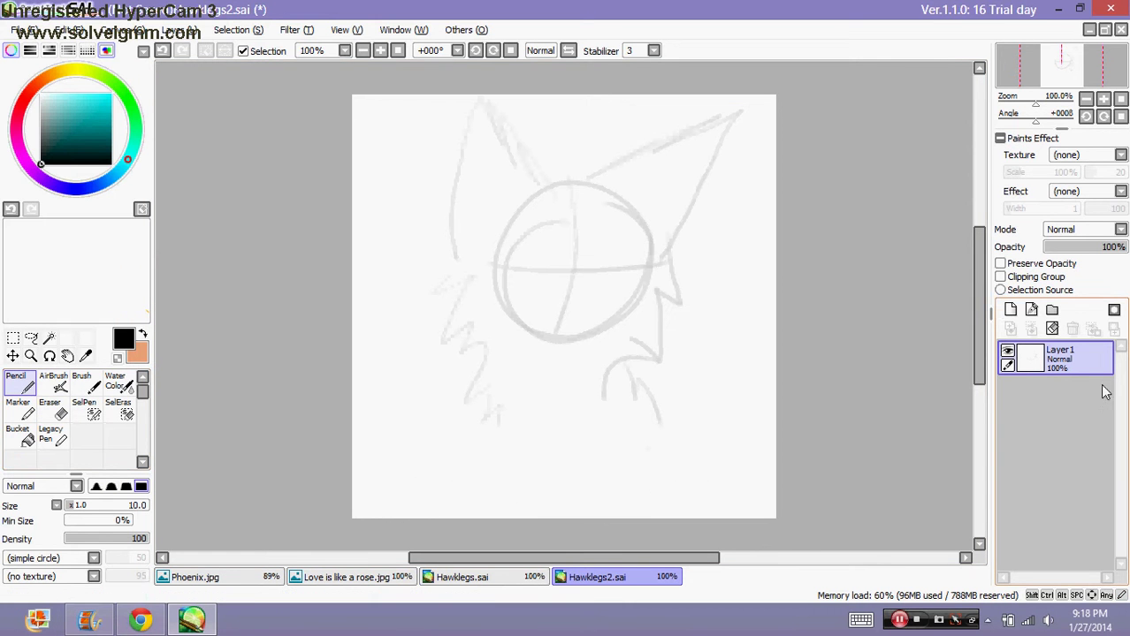
pyautogui.click(20, 408)
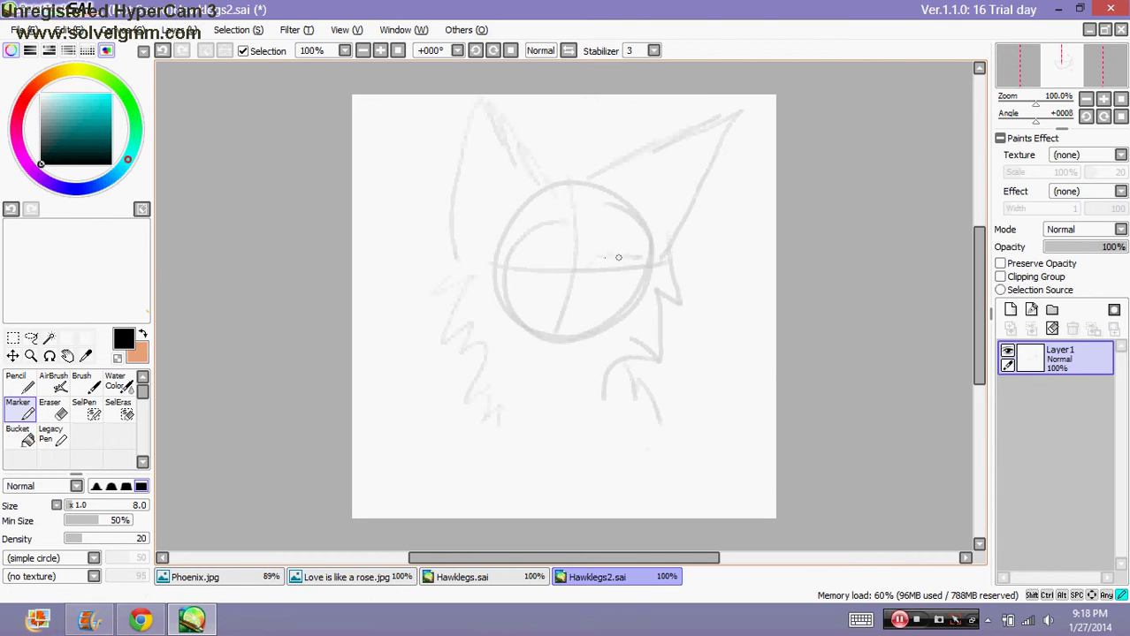
pyautogui.moveTo(590, 263)
pyautogui.mouseDown()
pyautogui.moveTo(636, 258)
pyautogui.moveTo(569, 270)
pyautogui.moveTo(522, 262)
pyautogui.moveTo(559, 273)
pyautogui.moveTo(511, 266)
pyautogui.mouseUp()
pyautogui.moveTo(606, 233); pyautogui.dragTo(633, 235)
pyautogui.moveTo(544, 224); pyautogui.dragTo(517, 242)
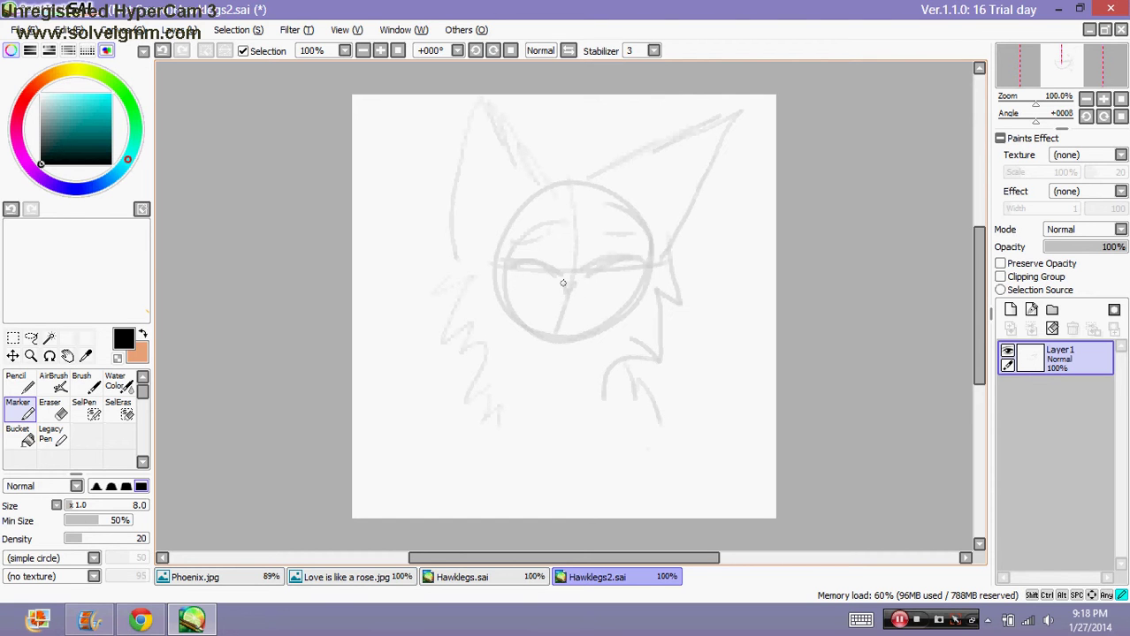
pyautogui.moveTo(566, 284)
pyautogui.mouseDown()
pyautogui.moveTo(573, 310)
pyautogui.moveTo(584, 308)
pyautogui.moveTo(548, 308)
pyautogui.mouseUp()
pyautogui.moveTo(613, 239)
pyautogui.mouseDown()
pyautogui.moveTo(589, 239)
pyautogui.moveTo(570, 274)
pyautogui.moveTo(591, 293)
pyautogui.moveTo(639, 290)
pyautogui.moveTo(651, 253)
pyautogui.moveTo(610, 244)
pyautogui.mouseUp()
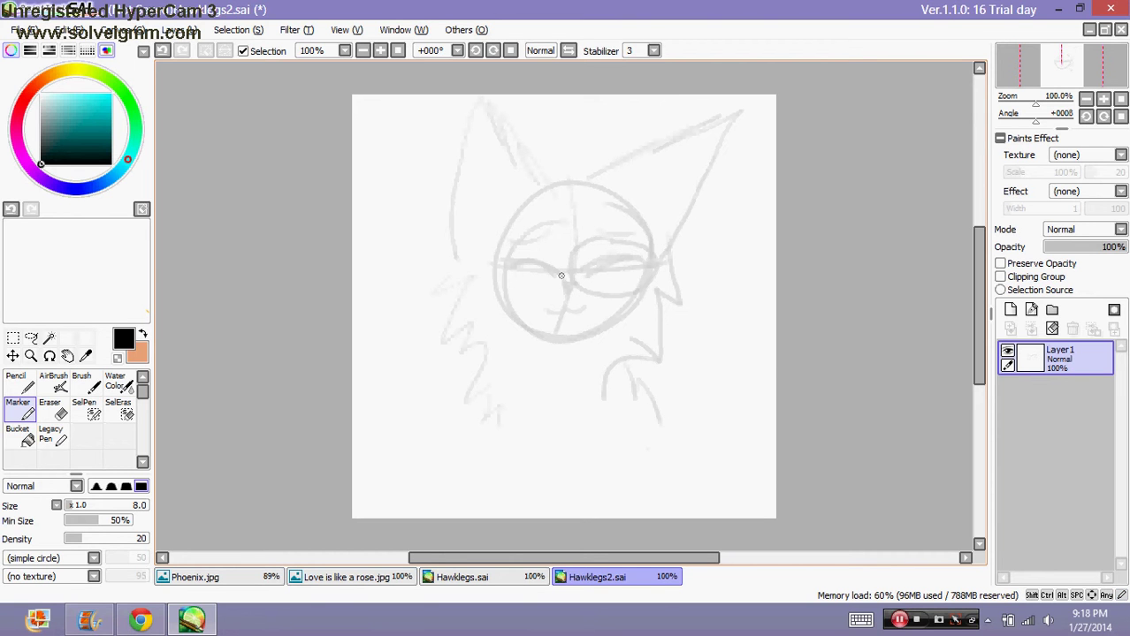
# Step: Add a new layer and ink both ears and the jagged cheek fur in black with the size 10 Pencil
pyautogui.click(21, 382)
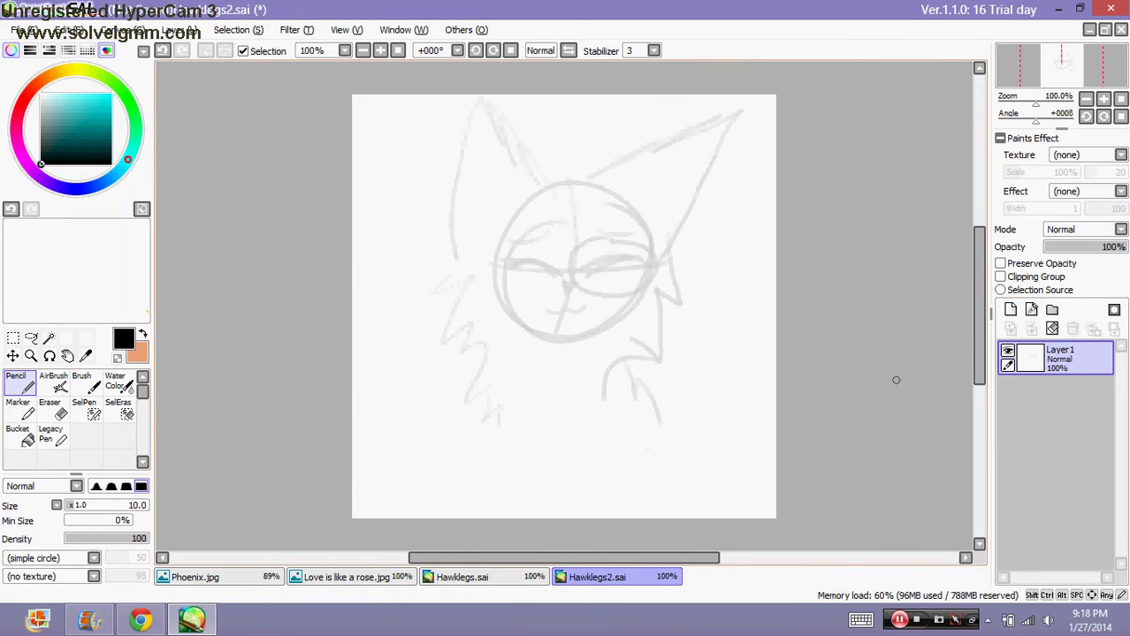
pyautogui.click(1011, 310)
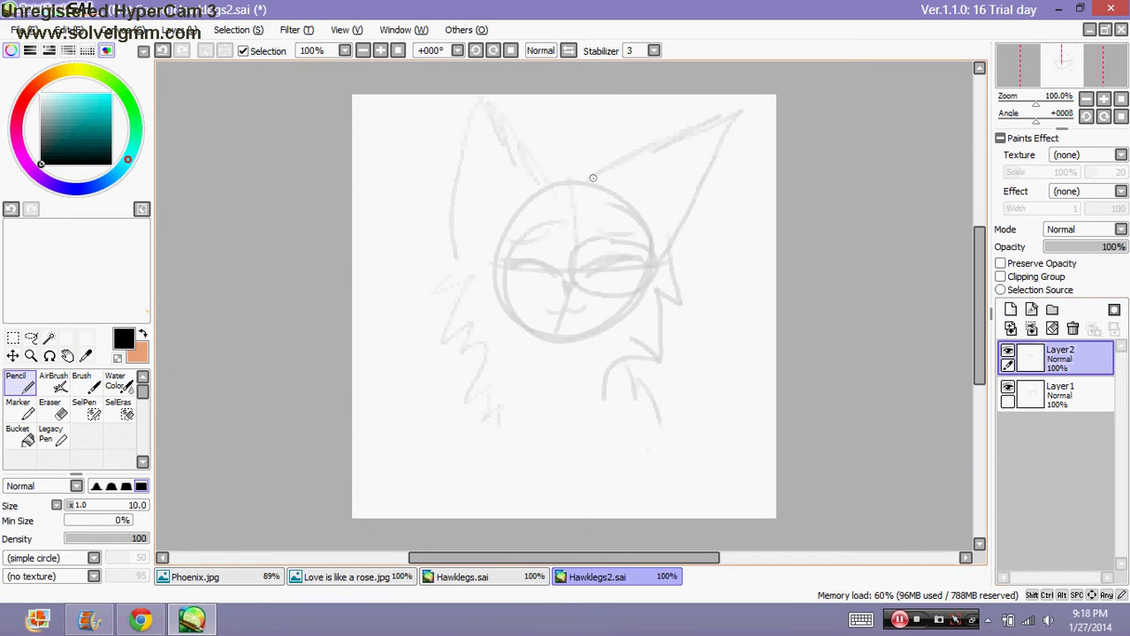
pyautogui.moveTo(589, 178)
pyautogui.mouseDown()
pyautogui.moveTo(727, 126)
pyautogui.moveTo(694, 217)
pyautogui.moveTo(660, 231)
pyautogui.moveTo(669, 226)
pyautogui.moveTo(683, 307)
pyautogui.moveTo(660, 288)
pyautogui.moveTo(653, 367)
pyautogui.moveTo(615, 371)
pyautogui.moveTo(635, 377)
pyautogui.moveTo(632, 391)
pyautogui.moveTo(642, 379)
pyautogui.moveTo(635, 427)
pyautogui.mouseUp()
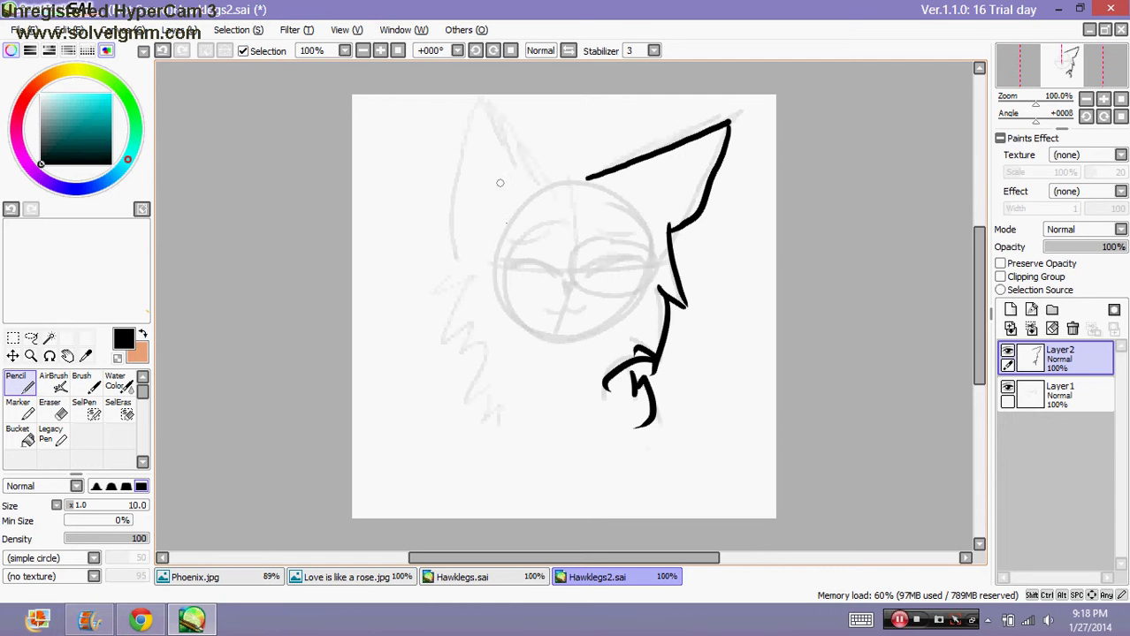
pyautogui.moveTo(590, 178)
pyautogui.mouseDown()
pyautogui.moveTo(515, 150)
pyautogui.moveTo(497, 103)
pyautogui.moveTo(471, 183)
pyautogui.moveTo(479, 260)
pyautogui.moveTo(492, 254)
pyautogui.moveTo(461, 289)
pyautogui.moveTo(494, 278)
pyautogui.moveTo(456, 327)
pyautogui.moveTo(480, 315)
pyautogui.moveTo(466, 351)
pyautogui.moveTo(498, 350)
pyautogui.moveTo(473, 391)
pyautogui.moveTo(508, 386)
pyautogui.moveTo(485, 414)
pyautogui.moveTo(505, 399)
pyautogui.moveTo(494, 433)
pyautogui.mouseUp()
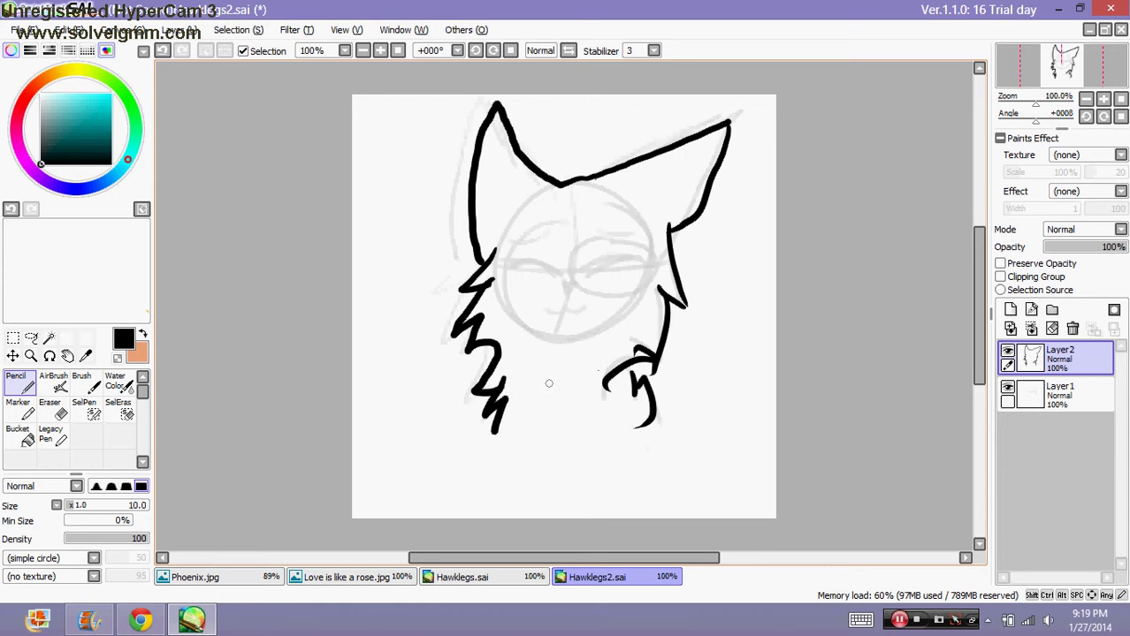
# Step: Erase the lowest fur tuft on the right with a size 44 Eraser and redraw it shorter with the Pencil
pyautogui.click(50, 408)
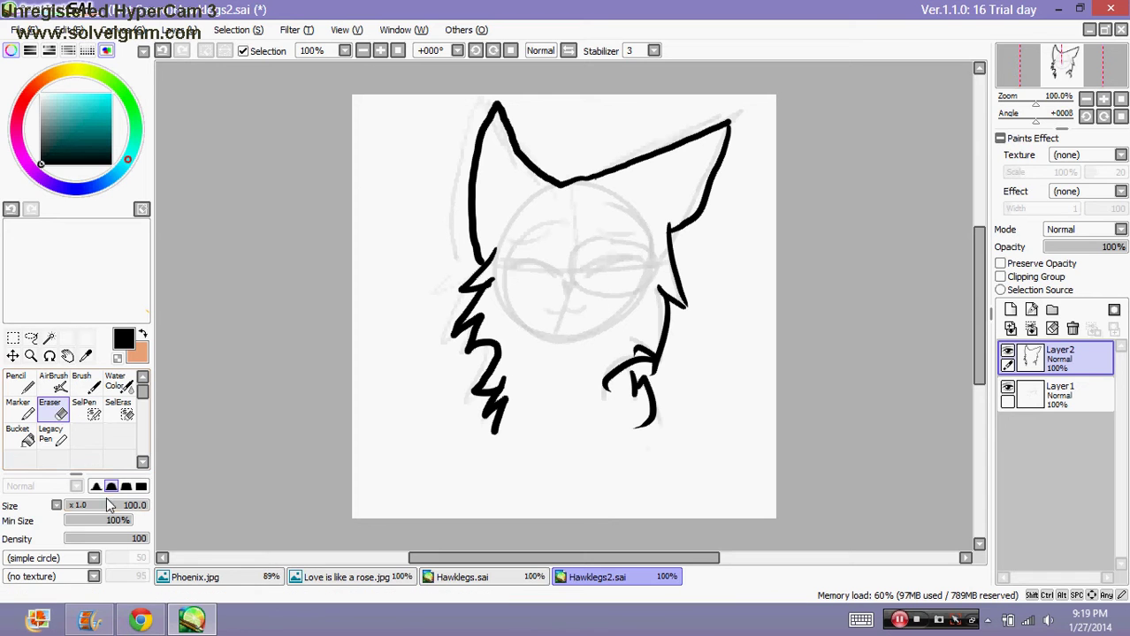
pyautogui.moveTo(654, 410)
pyautogui.mouseDown()
pyautogui.moveTo(631, 410)
pyautogui.moveTo(637, 389)
pyautogui.mouseUp()
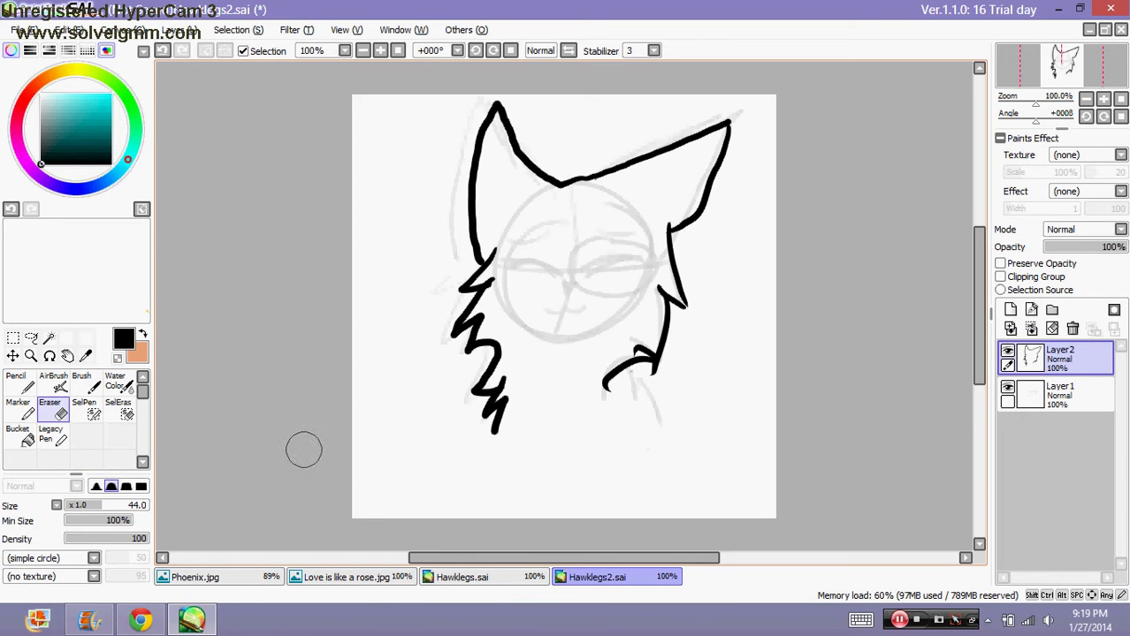
pyautogui.click(18, 385)
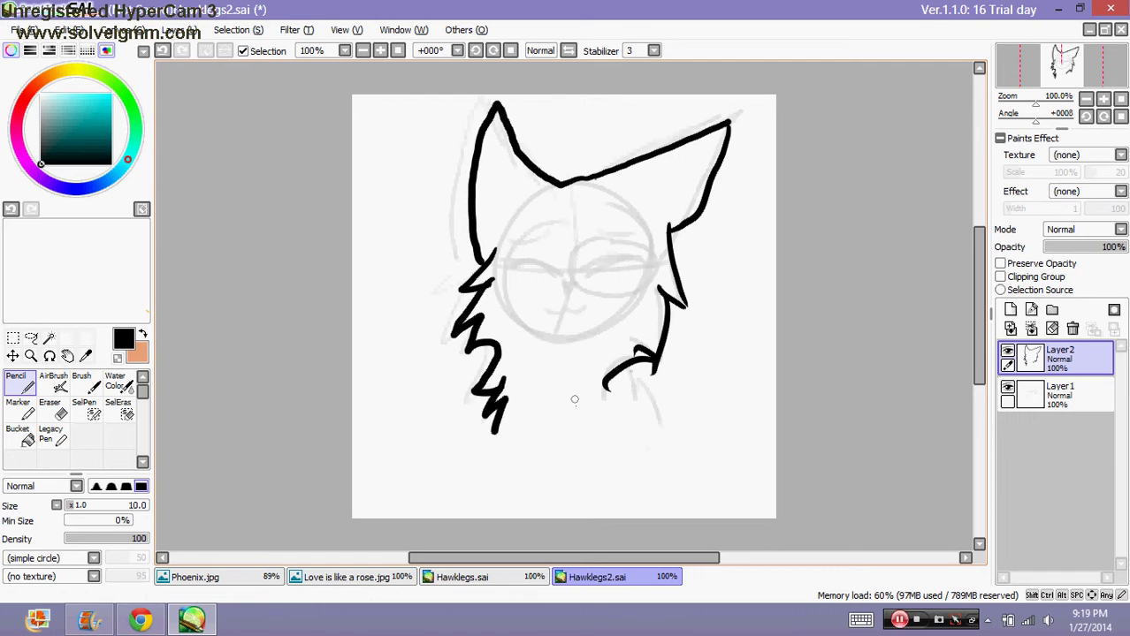
pyautogui.moveTo(632, 366); pyautogui.dragTo(653, 399)
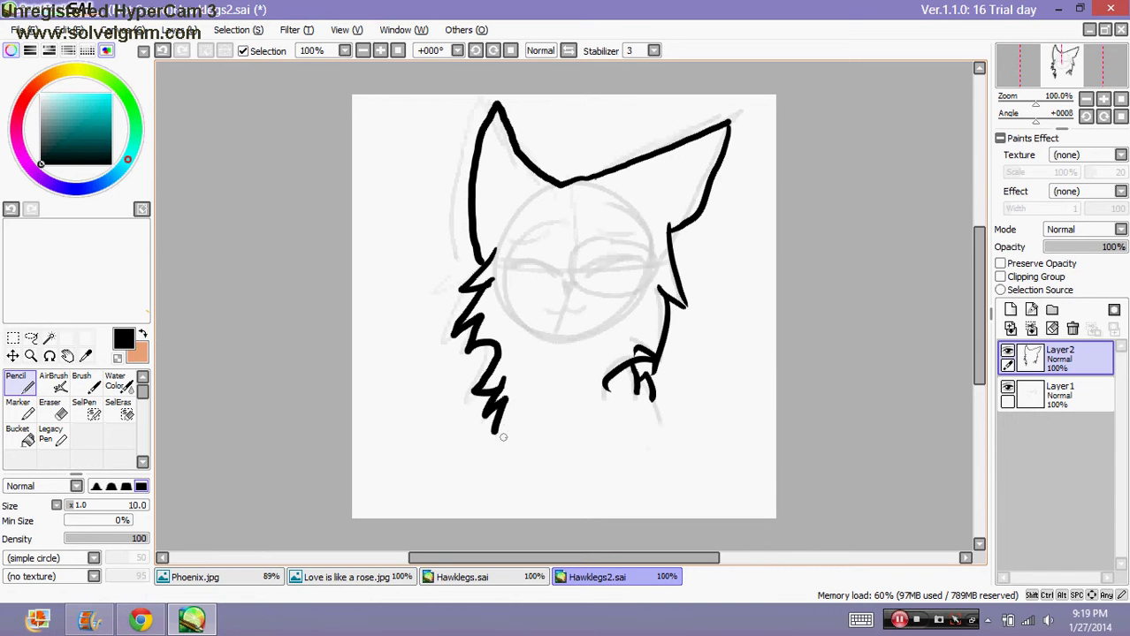
# Step: Ink the bottom edge joining both fur sides, and the filled right eye with its monocle, in black
pyautogui.moveTo(490, 432)
pyautogui.mouseDown()
pyautogui.moveTo(584, 430)
pyautogui.moveTo(654, 408)
pyautogui.mouseUp()
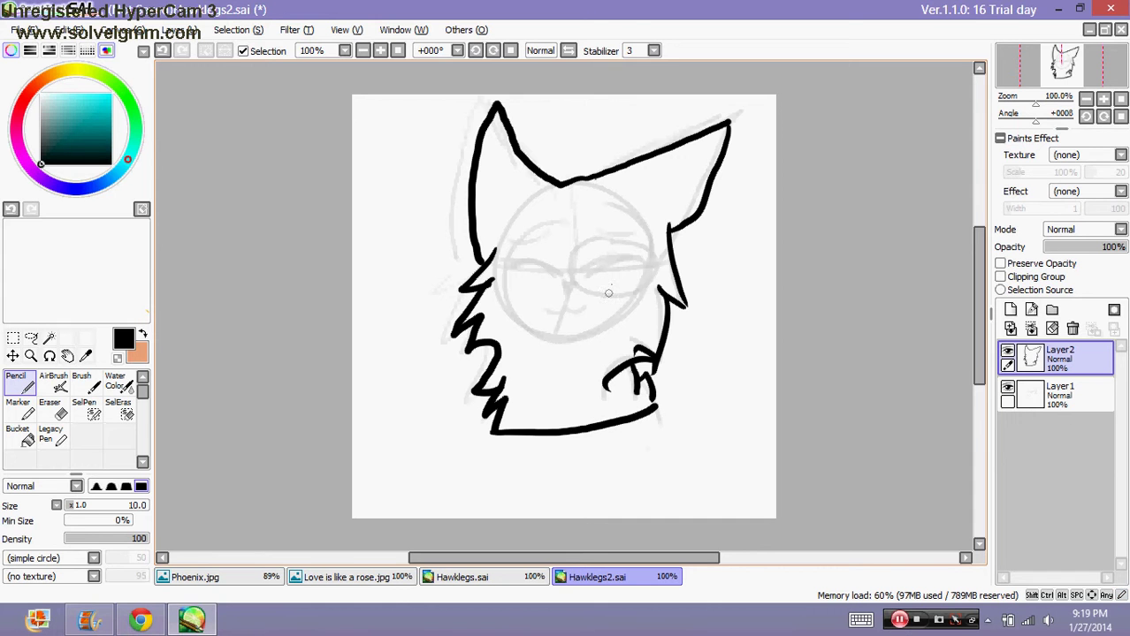
pyautogui.moveTo(580, 271)
pyautogui.mouseDown()
pyautogui.moveTo(644, 263)
pyautogui.moveTo(645, 276)
pyautogui.moveTo(589, 281)
pyautogui.moveTo(597, 267)
pyautogui.moveTo(588, 271)
pyautogui.moveTo(627, 265)
pyautogui.moveTo(599, 266)
pyautogui.moveTo(636, 263)
pyautogui.moveTo(594, 242)
pyautogui.moveTo(572, 259)
pyautogui.moveTo(582, 287)
pyautogui.moveTo(646, 292)
pyautogui.moveTo(656, 255)
pyautogui.moveTo(598, 256)
pyautogui.mouseUp()
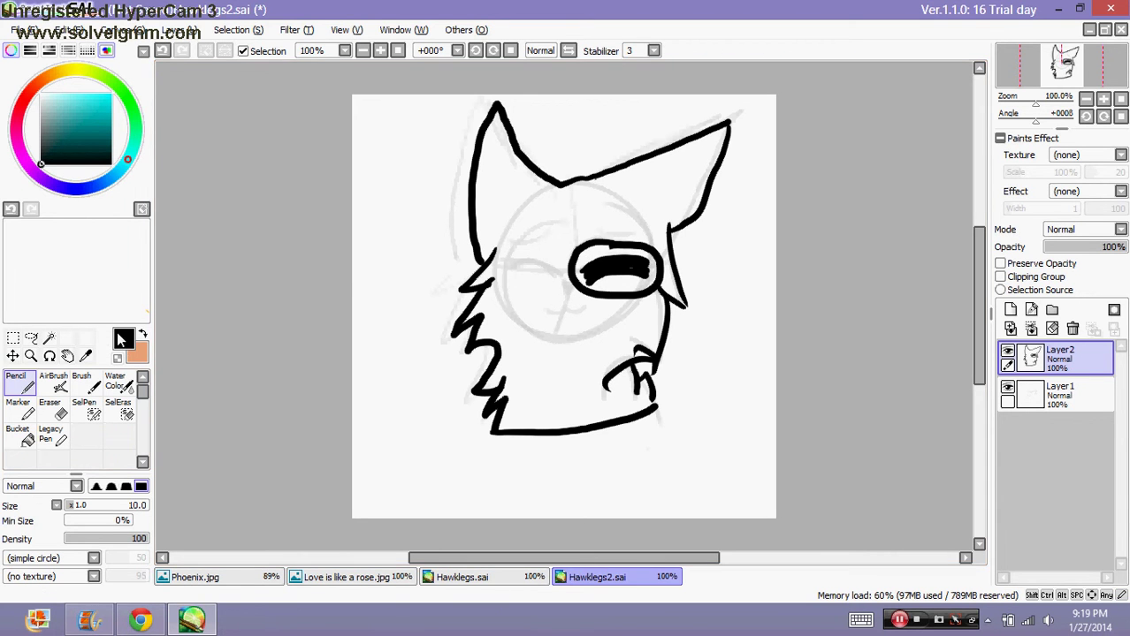
pyautogui.click(55, 148)
pyautogui.moveTo(55, 149)
pyautogui.mouseDown()
pyautogui.moveTo(37, 109)
pyautogui.moveTo(27, 118)
pyautogui.mouseUp()
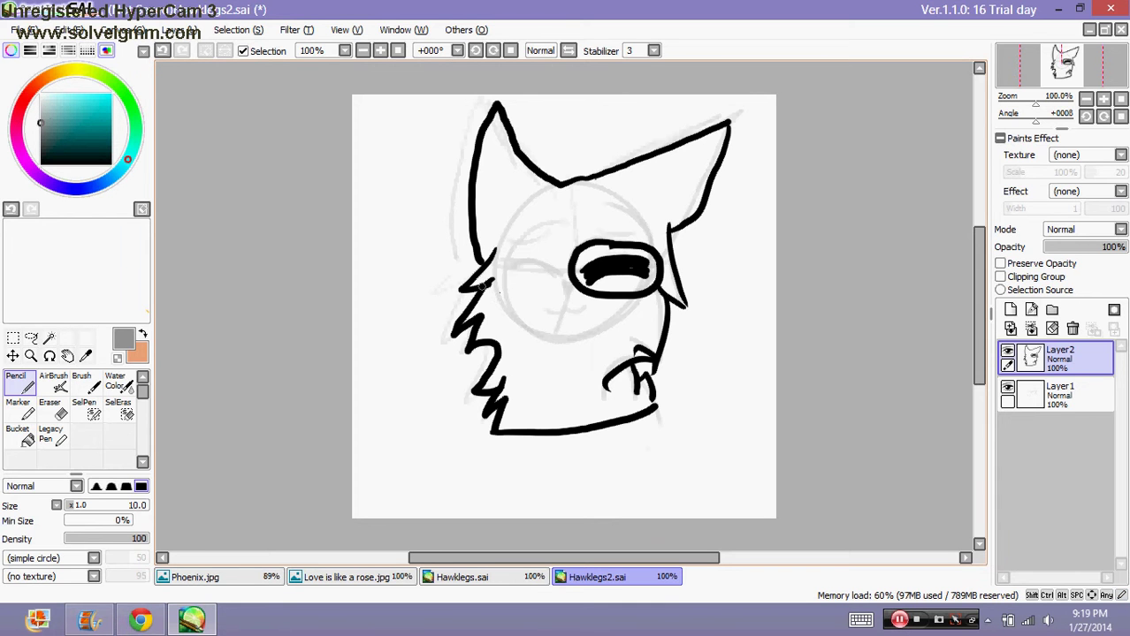
pyautogui.moveTo(46, 126)
pyautogui.mouseDown()
pyautogui.moveTo(39, 144)
pyautogui.moveTo(22, 143)
pyautogui.mouseUp()
pyautogui.moveTo(556, 269)
pyautogui.mouseDown()
pyautogui.moveTo(538, 254)
pyautogui.moveTo(502, 257)
pyautogui.mouseUp()
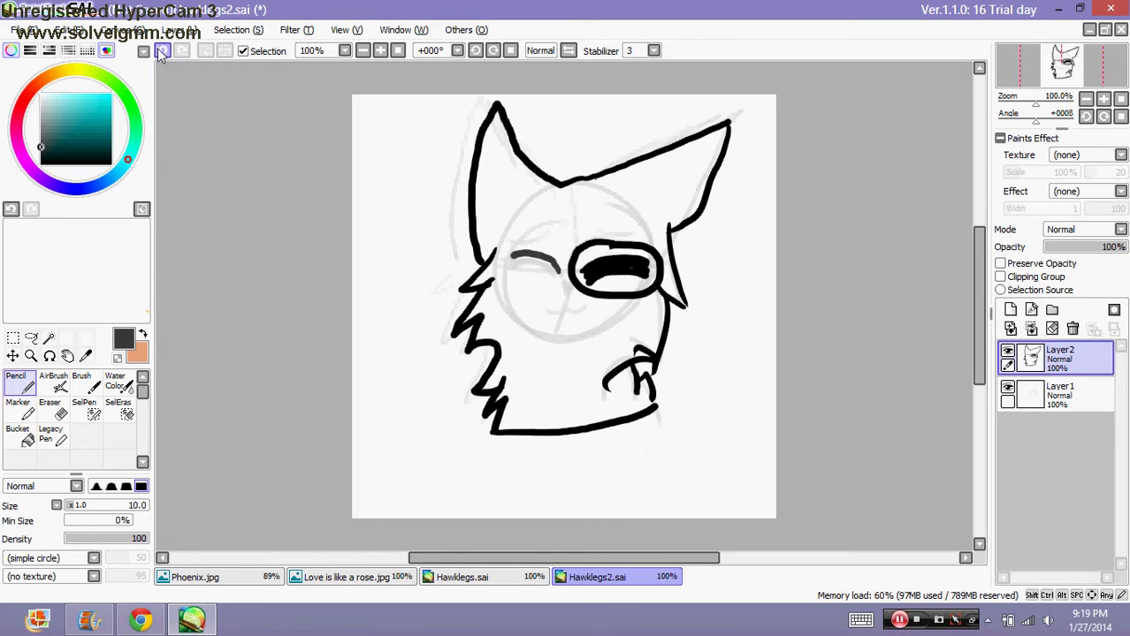
pyautogui.hotkey('ctrl', 'z')
# Step: Choose a dark grey and draw the filled left eye, both eyebrows and the mouth over the sketch
pyautogui.moveTo(41, 146); pyautogui.dragTo(28, 132)
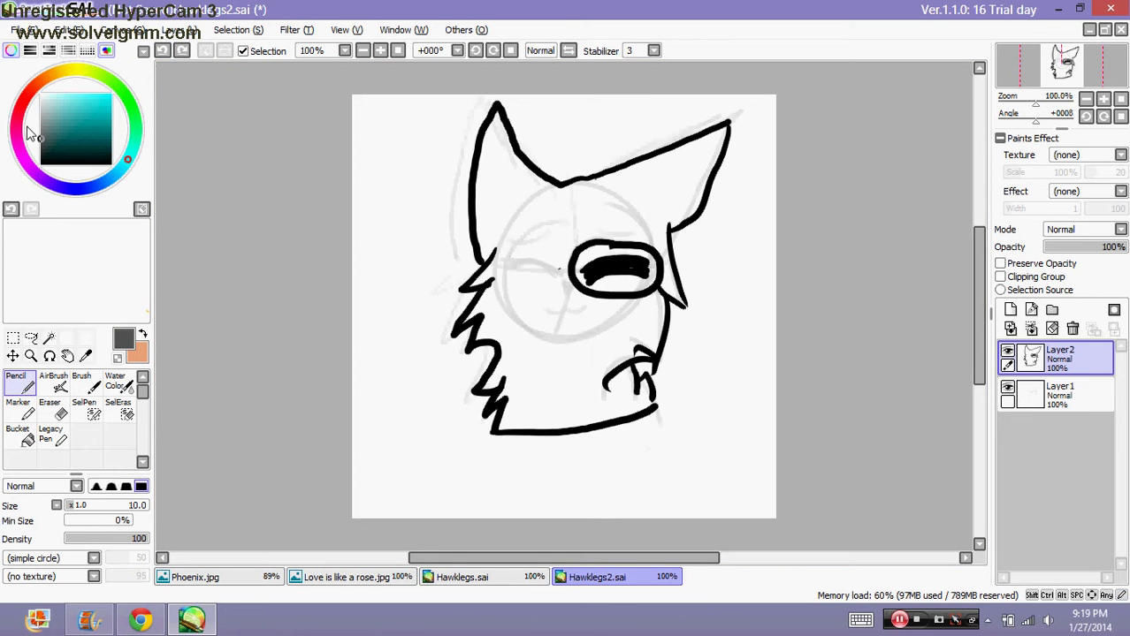
pyautogui.moveTo(557, 269)
pyautogui.mouseDown()
pyautogui.moveTo(521, 259)
pyautogui.moveTo(504, 274)
pyautogui.moveTo(559, 277)
pyautogui.moveTo(524, 266)
pyautogui.mouseUp()
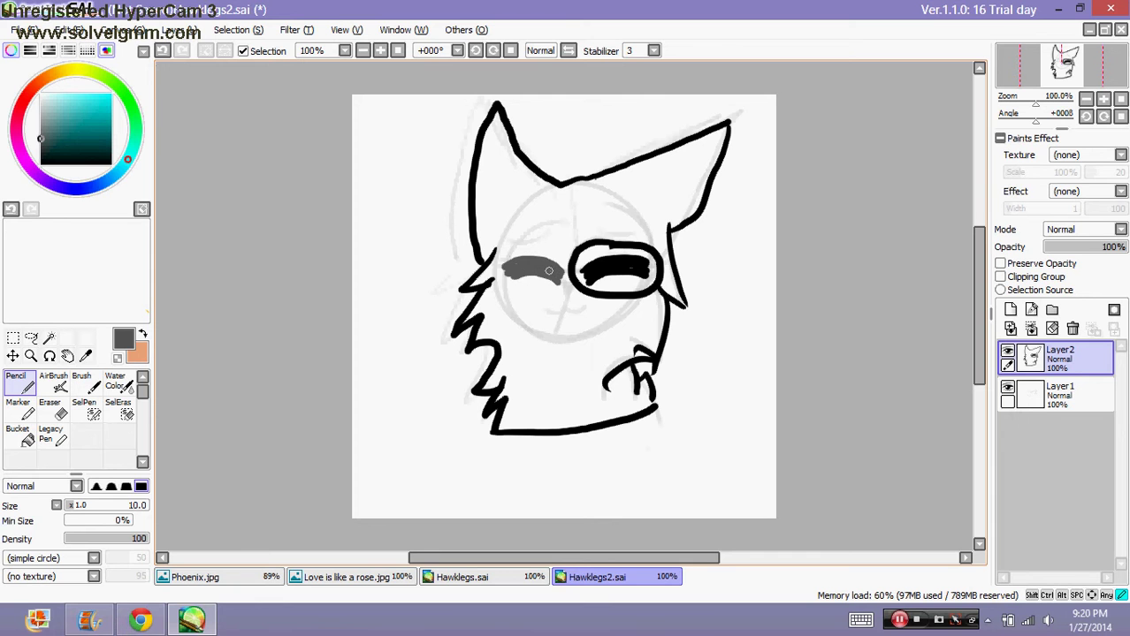
pyautogui.moveTo(590, 221); pyautogui.dragTo(635, 235)
pyautogui.moveTo(552, 228); pyautogui.dragTo(512, 243)
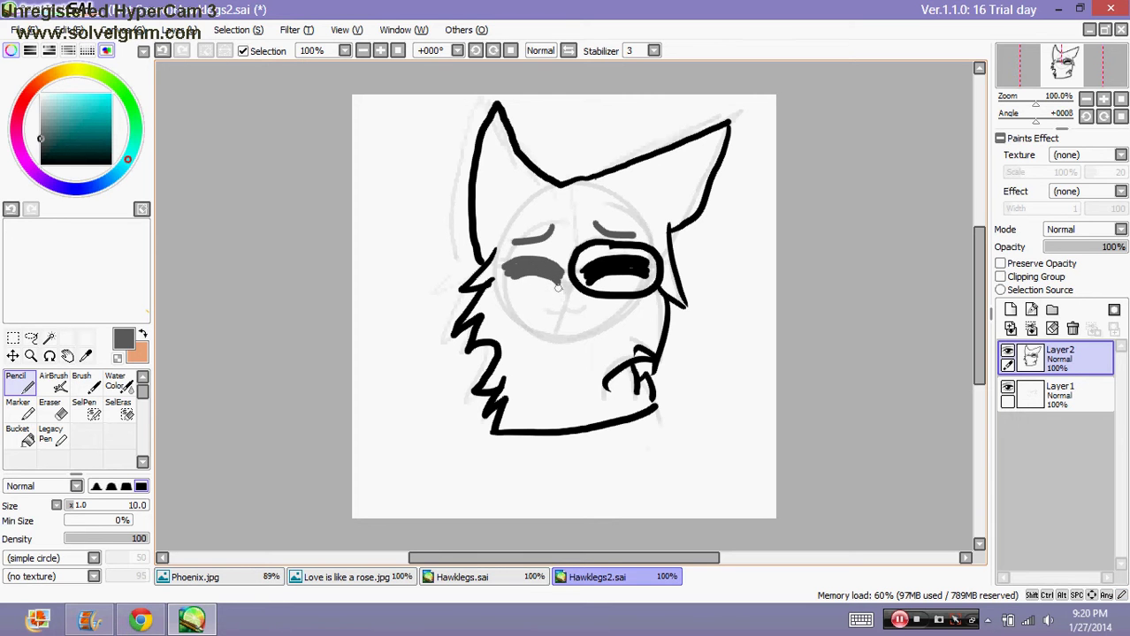
pyautogui.moveTo(563, 305)
pyautogui.mouseDown()
pyautogui.moveTo(595, 307)
pyautogui.moveTo(534, 307)
pyautogui.mouseUp()
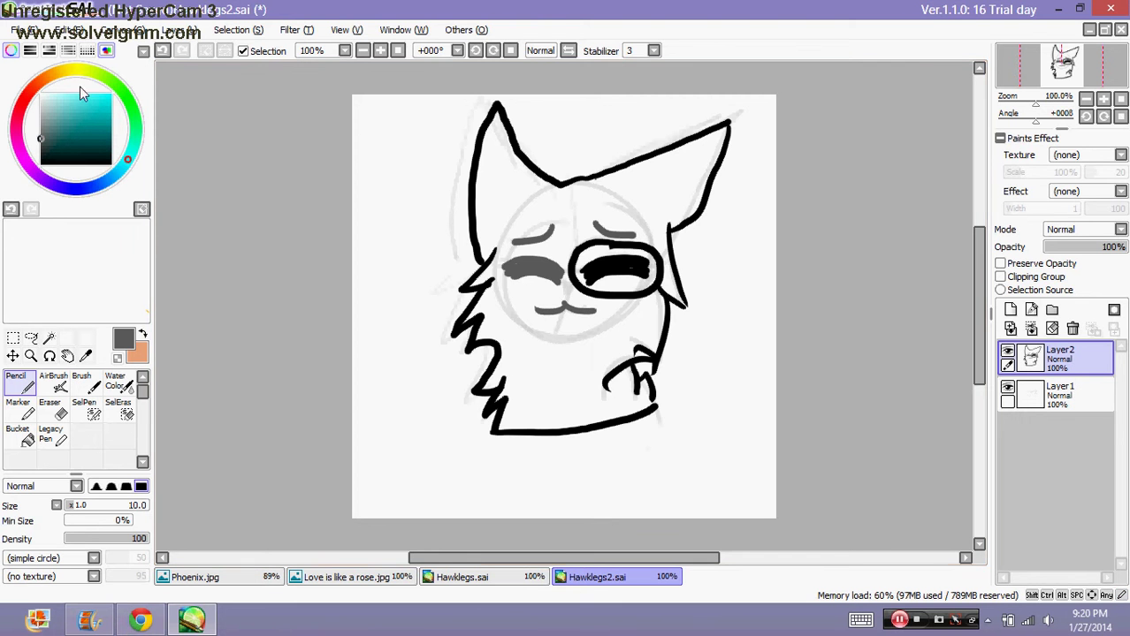
# Step: Swap to the light orange secondary colour and draw a small triangular nose above the mouth, redoing the first attempt
pyautogui.click(143, 334)
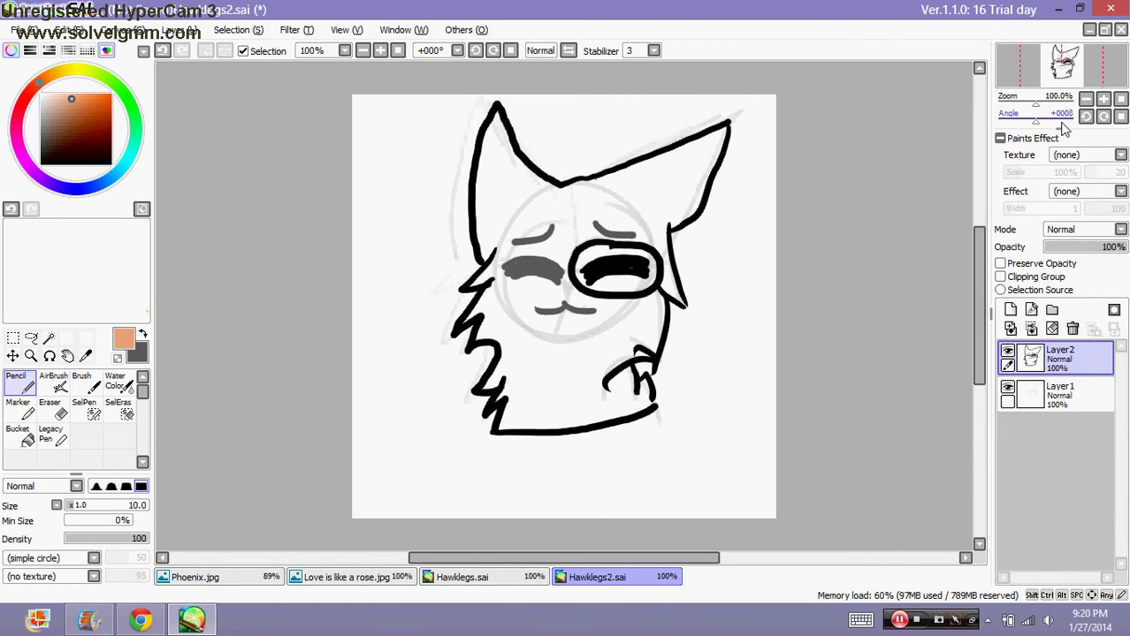
pyautogui.moveTo(1036, 104); pyautogui.dragTo(1045, 104)
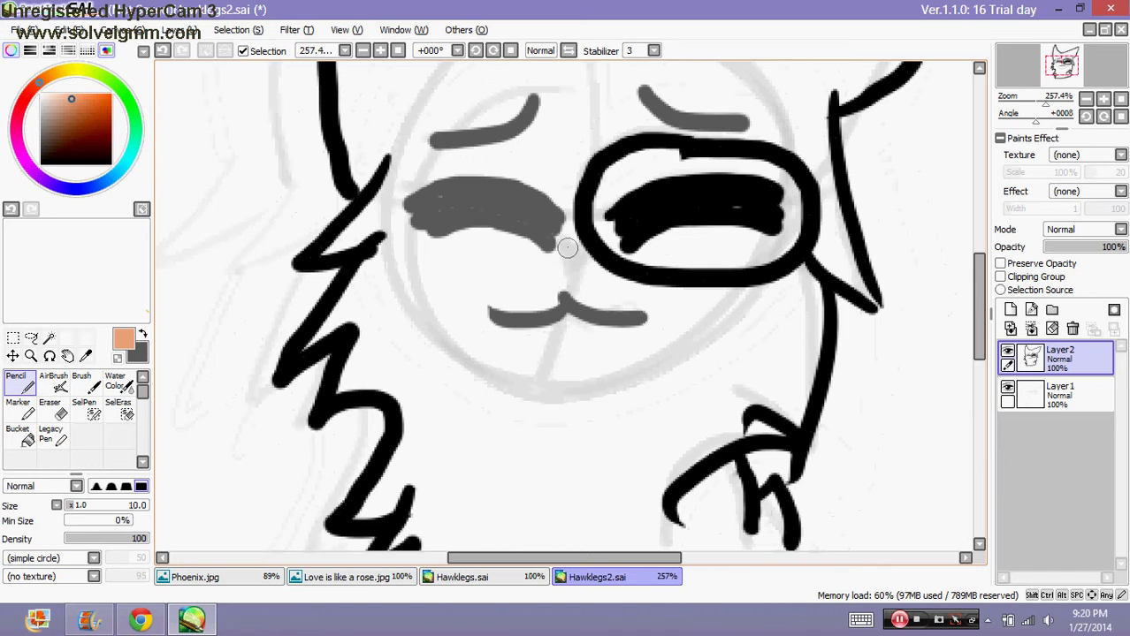
pyautogui.moveTo(558, 251); pyautogui.dragTo(576, 254)
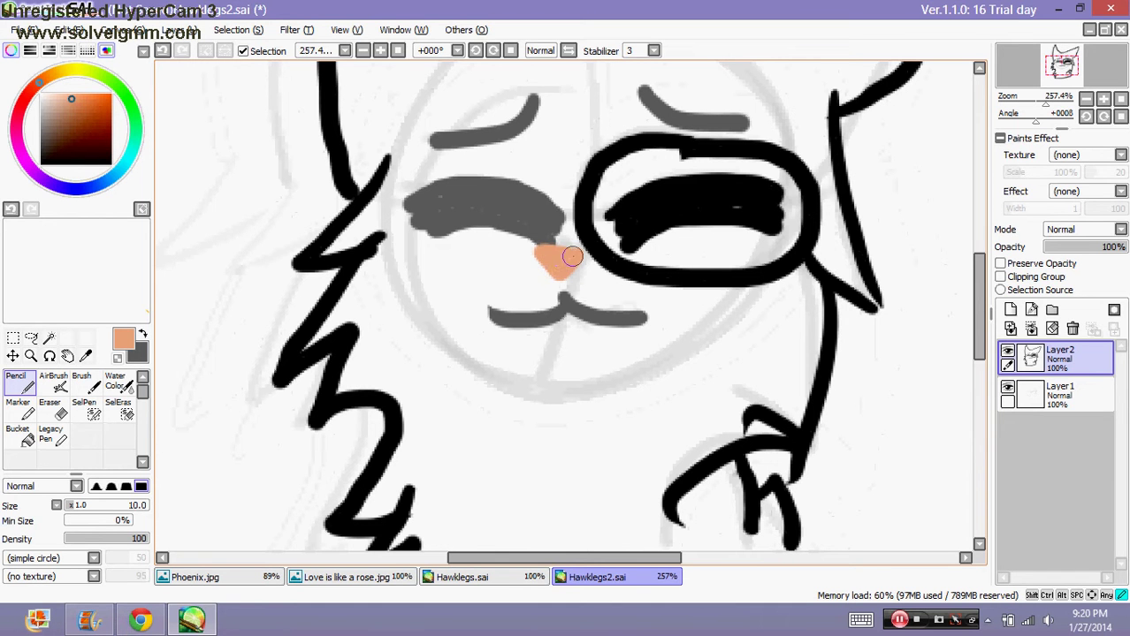
pyautogui.click(163, 51)
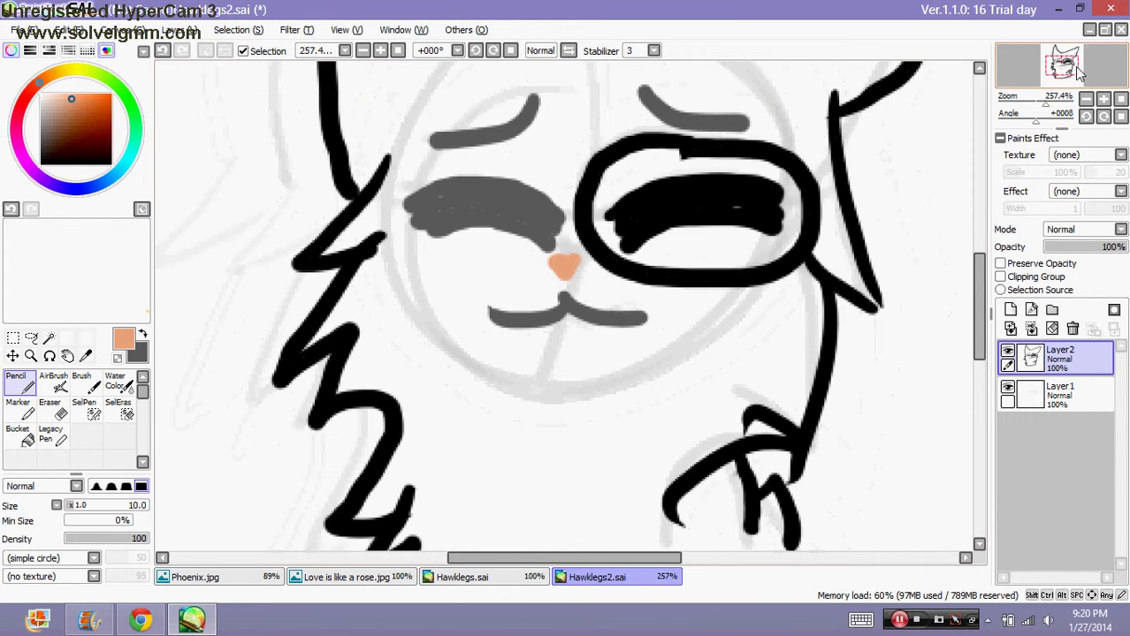
pyautogui.moveTo(1079, 72)
pyautogui.mouseDown()
pyautogui.moveTo(1040, 100)
pyautogui.moveTo(1050, 70)
pyautogui.moveTo(1039, 65)
pyautogui.mouseUp()
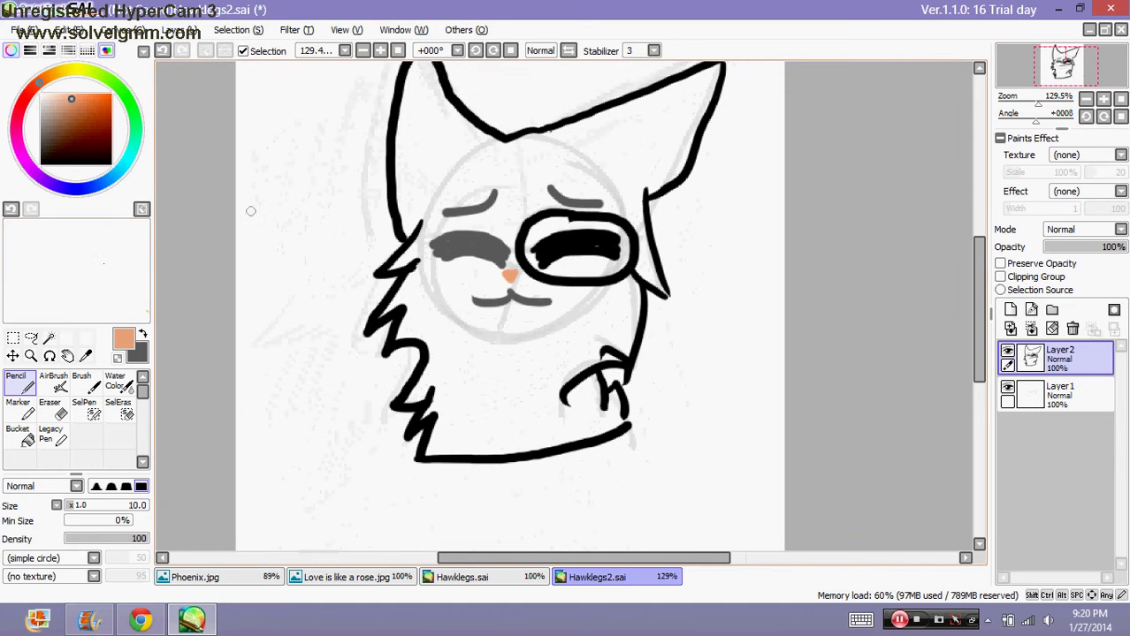
# Step: Select the inside of the head on Layer2 with the Magic Wand, including the missed gap between the right eyebrow and the monocle
pyautogui.click(49, 338)
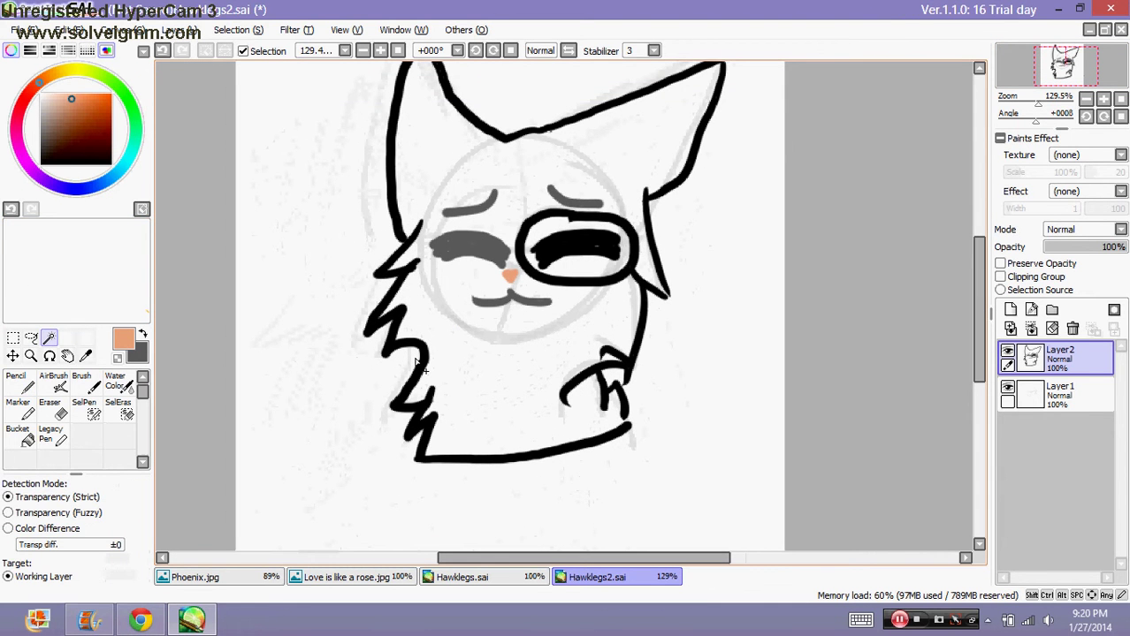
pyautogui.click(486, 380)
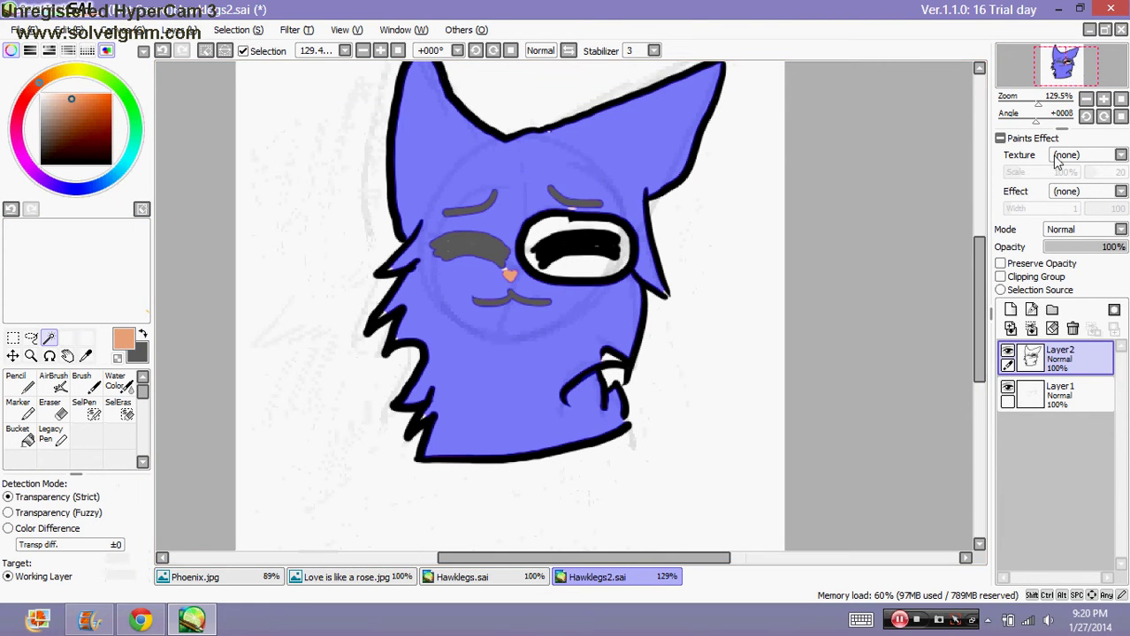
pyautogui.click(1065, 104)
pyautogui.moveTo(1069, 70); pyautogui.dragTo(1067, 61)
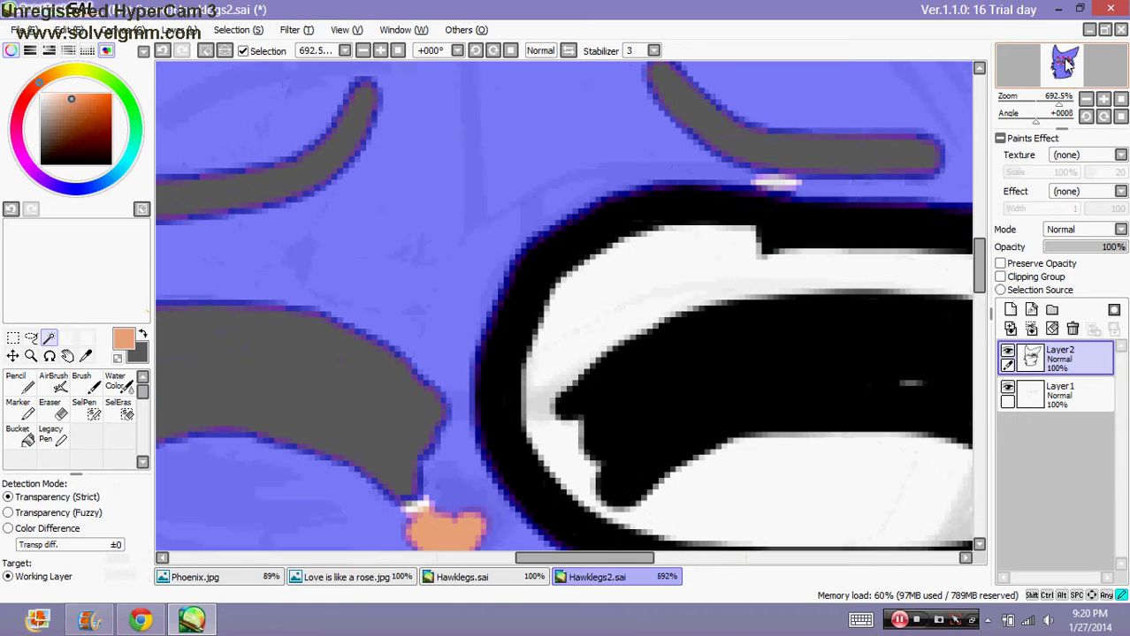
pyautogui.click(791, 184)
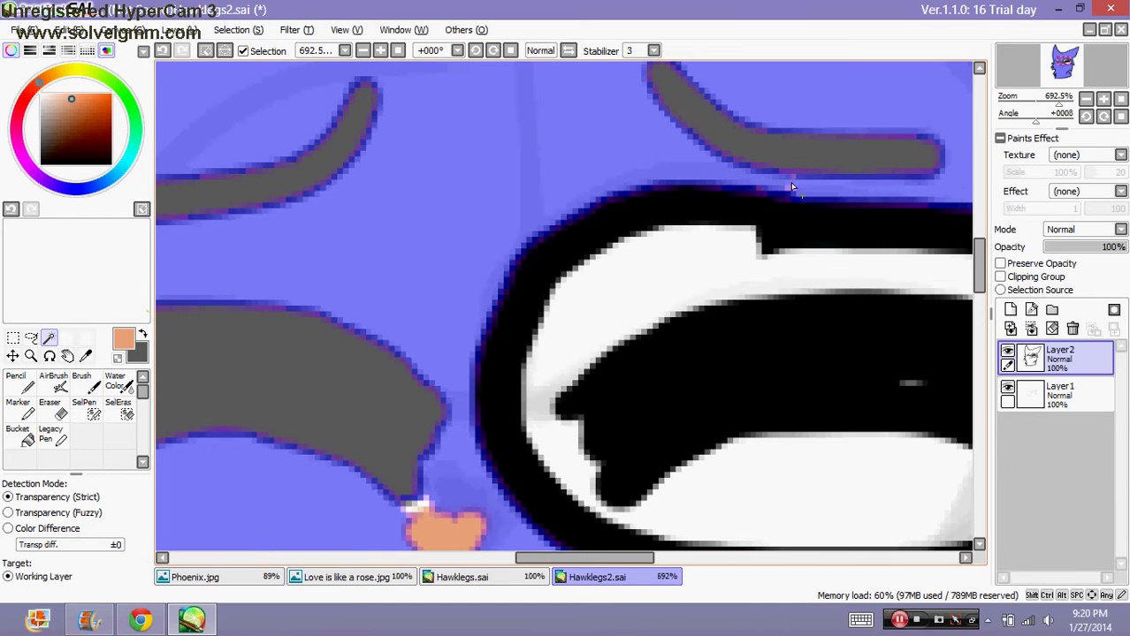
# Step: Add the remaining missed patches beside the nose and along the left fur outline to the selection
pyautogui.moveTo(1070, 58); pyautogui.dragTo(1069, 63)
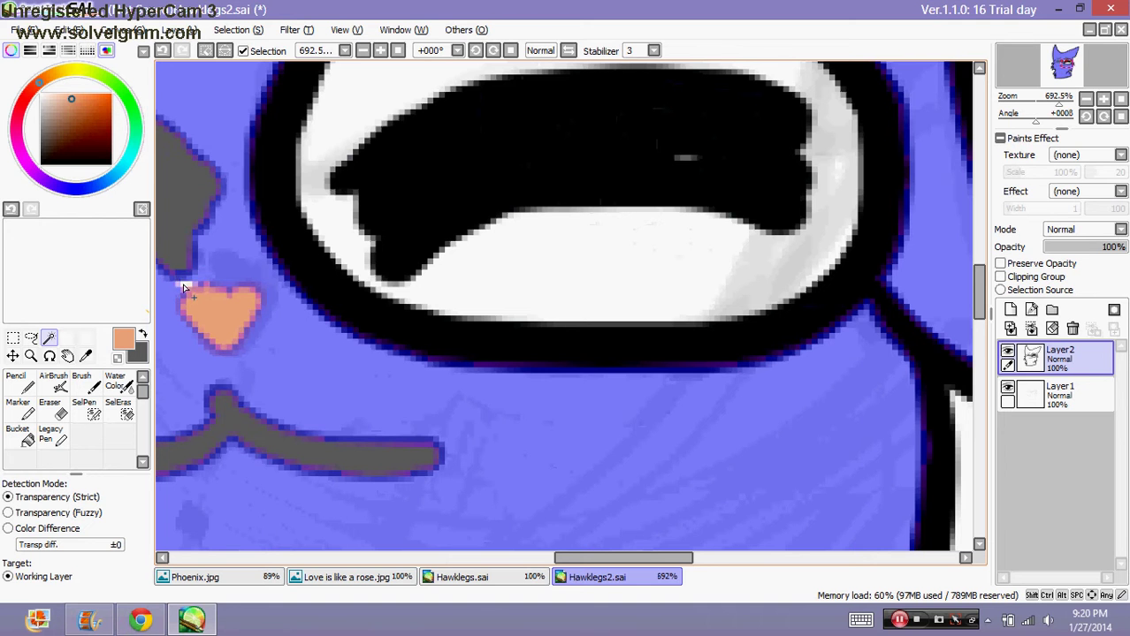
pyautogui.moveTo(1077, 61)
pyautogui.mouseDown()
pyautogui.moveTo(1051, 47)
pyautogui.moveTo(1020, 64)
pyautogui.mouseUp()
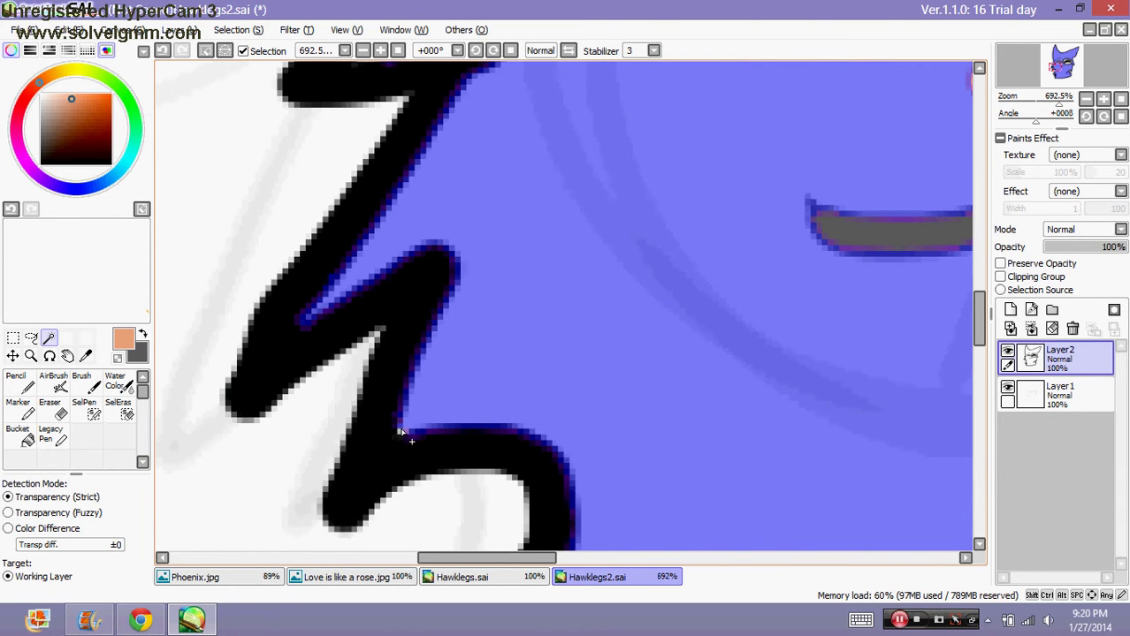
pyautogui.moveTo(991, 317)
pyautogui.mouseDown()
pyautogui.moveTo(976, 307)
pyautogui.moveTo(976, 277)
pyautogui.mouseUp()
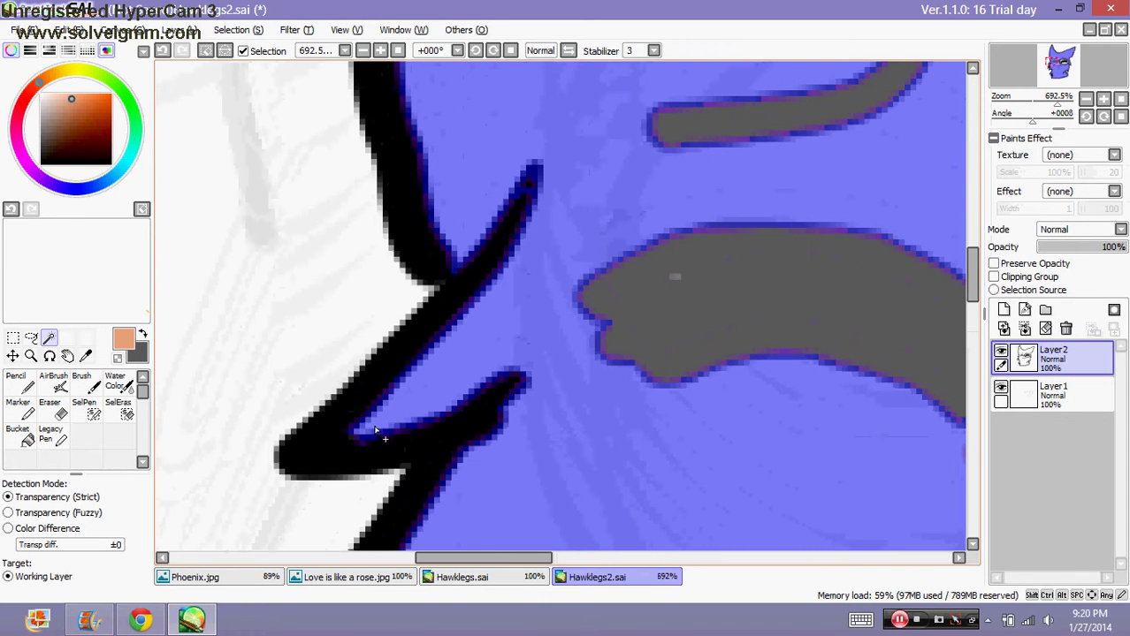
pyautogui.moveTo(982, 359); pyautogui.dragTo(1009, 361)
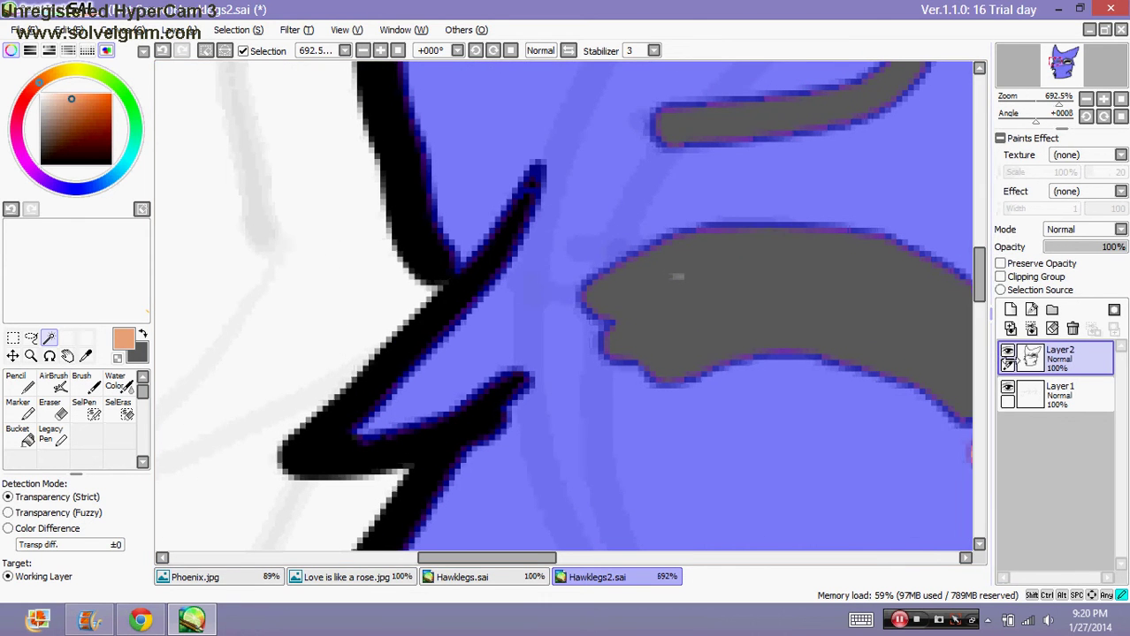
pyautogui.moveTo(980, 286); pyautogui.dragTo(1007, 167)
pyautogui.click(1061, 83)
pyautogui.moveTo(1058, 107); pyautogui.dragTo(1033, 106)
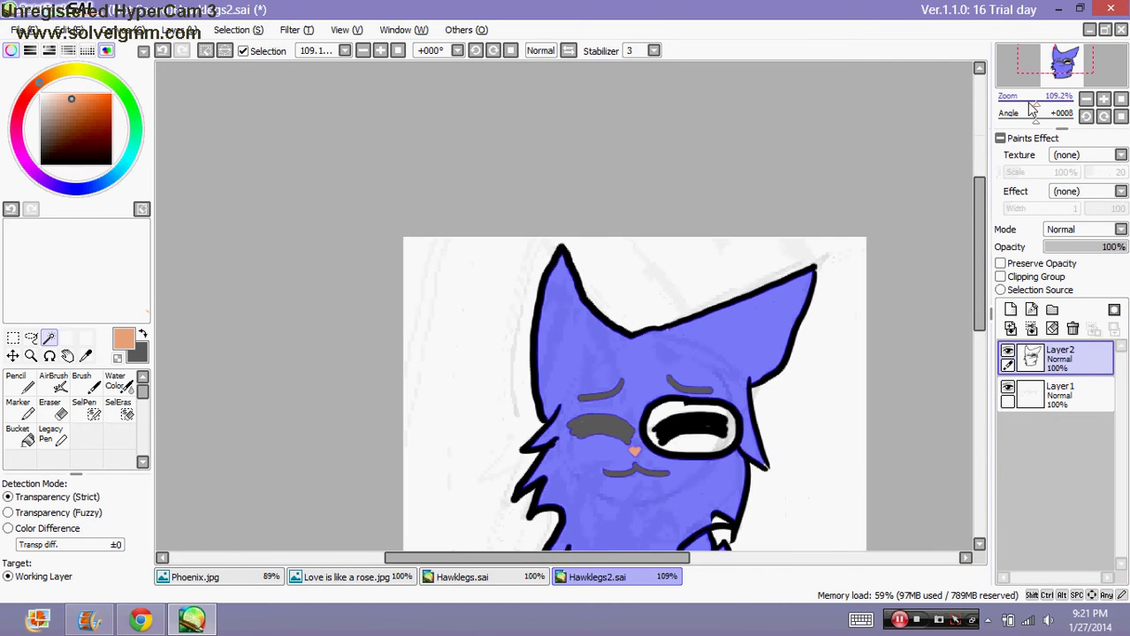
pyautogui.moveTo(1086, 62); pyautogui.dragTo(1091, 81)
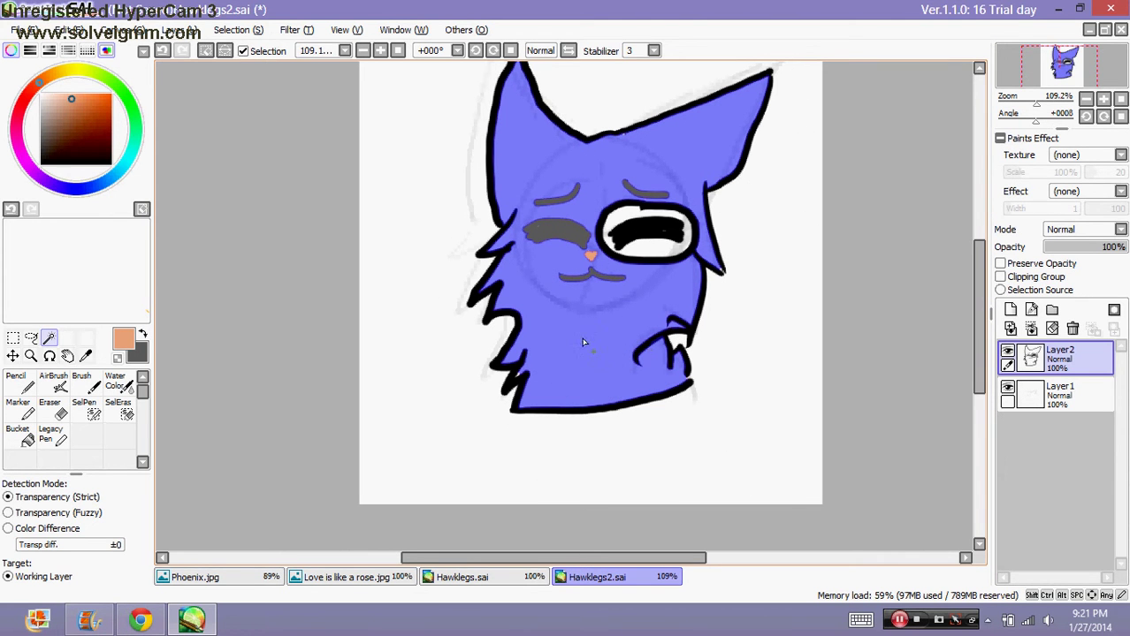
# Step: Paint the selected head area solid black with a size 100 Pencil and clear the selection
pyautogui.click(19, 384)
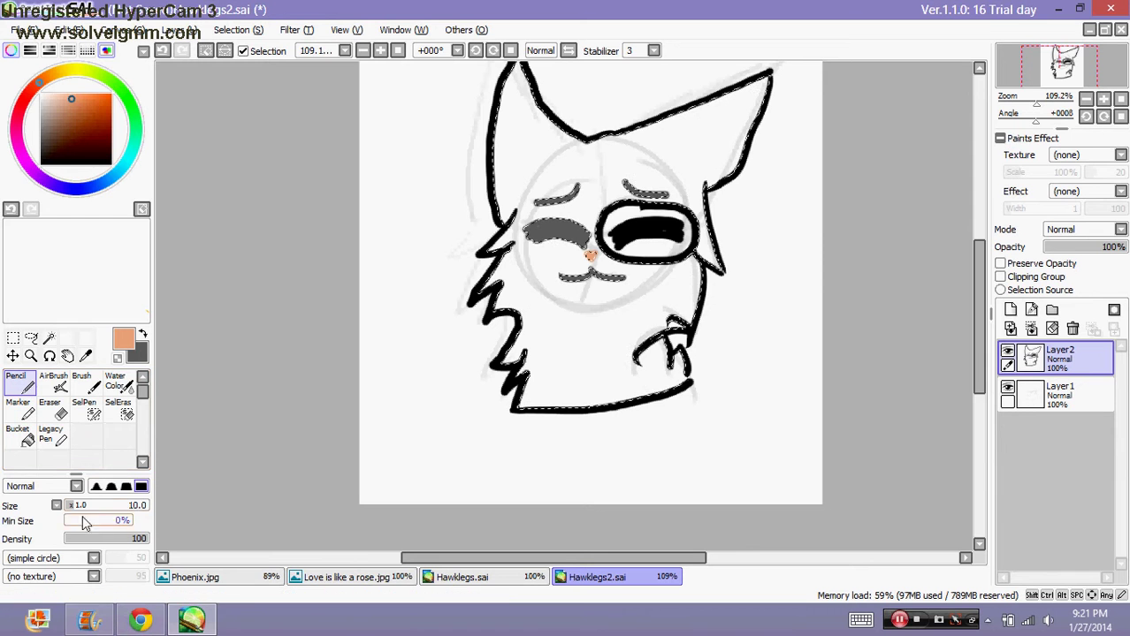
pyautogui.moveTo(86, 515); pyautogui.dragTo(146, 508)
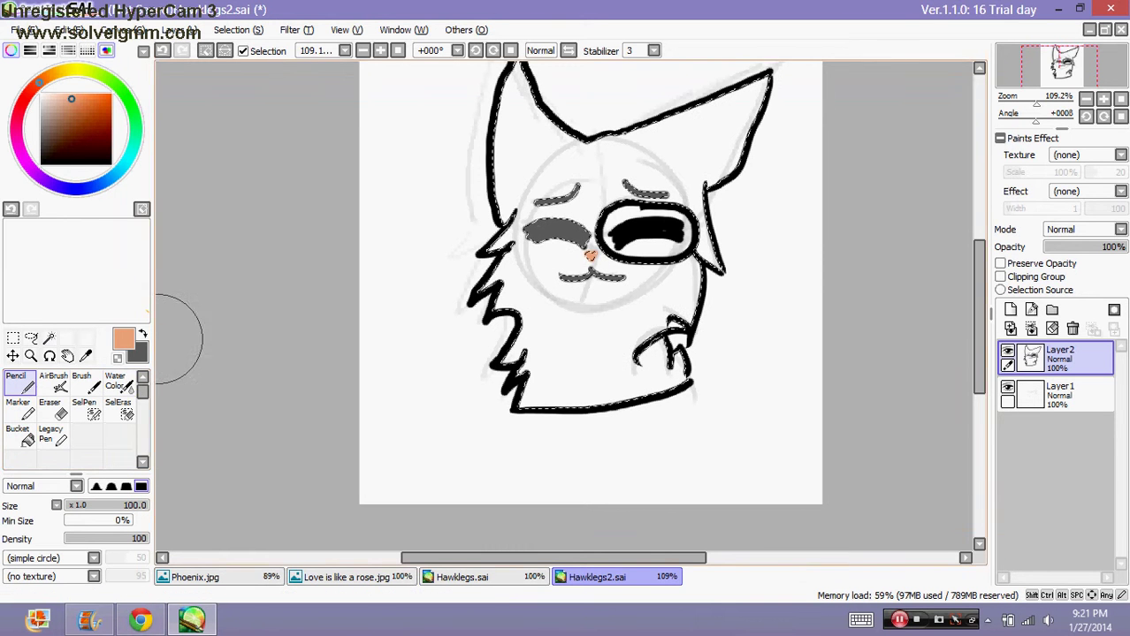
pyautogui.click(141, 339)
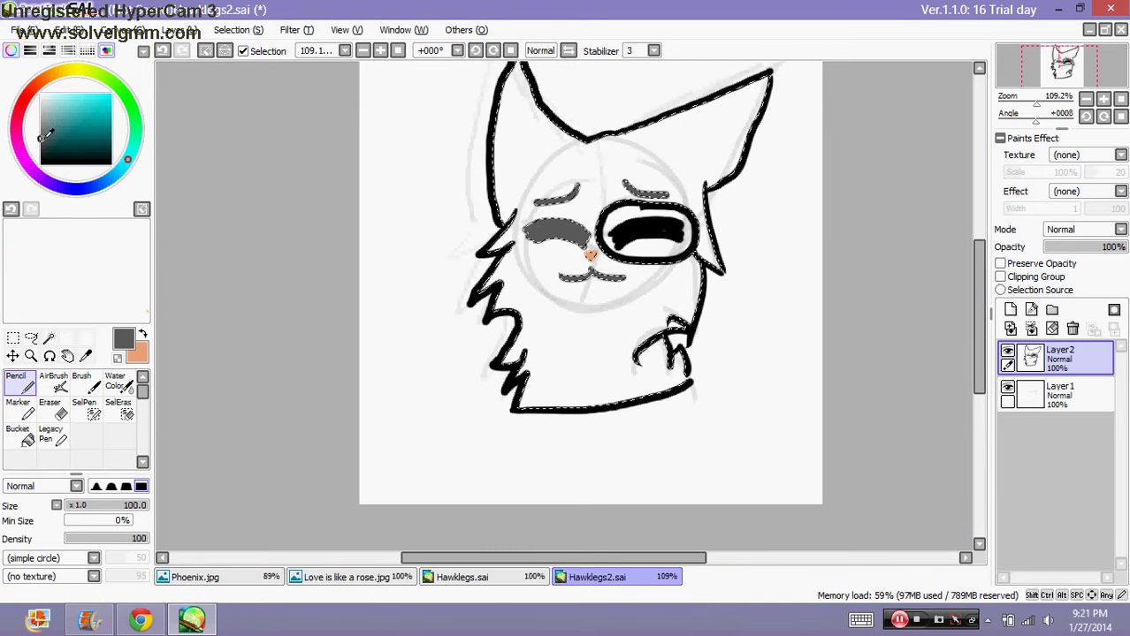
pyautogui.click(62, 141)
pyautogui.moveTo(61, 141); pyautogui.dragTo(40, 164)
pyautogui.moveTo(76, 475); pyautogui.dragTo(80, 457)
pyautogui.moveTo(548, 79)
pyautogui.mouseDown()
pyautogui.moveTo(453, 118)
pyautogui.moveTo(694, 123)
pyautogui.moveTo(540, 257)
pyautogui.moveTo(832, 227)
pyautogui.moveTo(619, 354)
pyautogui.moveTo(706, 392)
pyautogui.mouseUp()
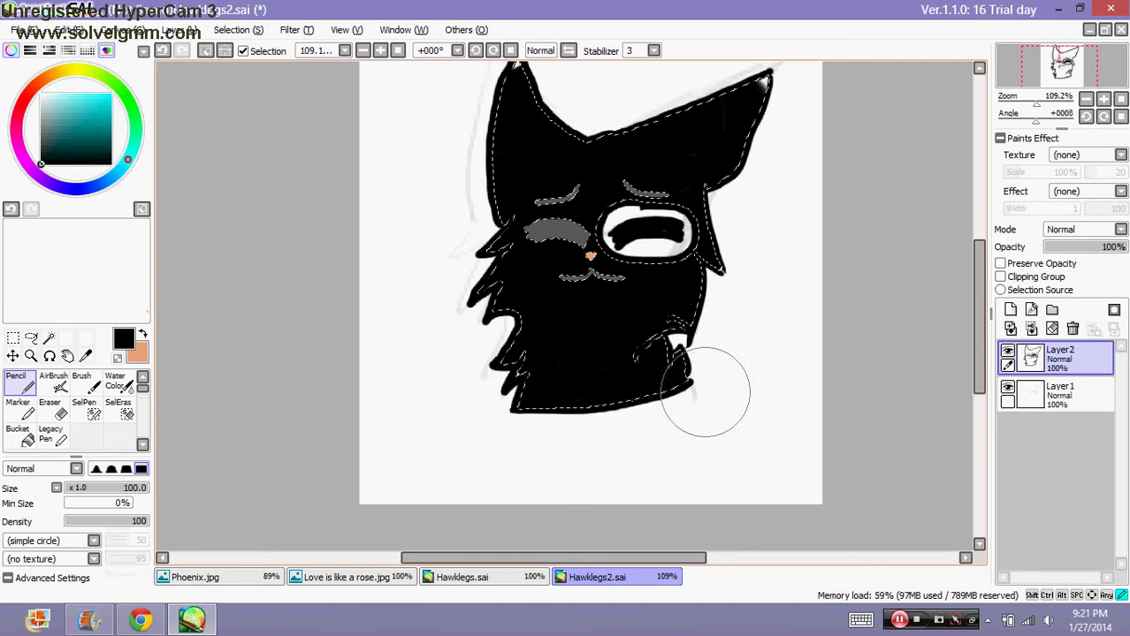
pyautogui.click(31, 338)
pyautogui.hotkey('ctrl', 'd')
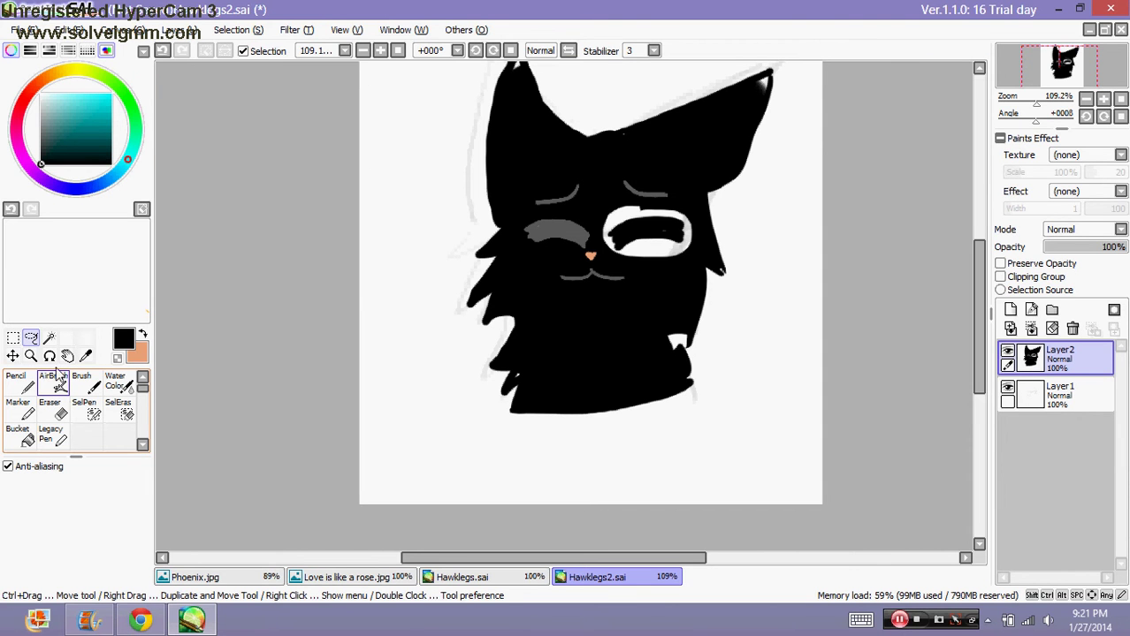
# Step: Select the unpainted spots in both ear tips with the Magic Wand, fill them black with the Pencil and deselect
pyautogui.click(20, 386)
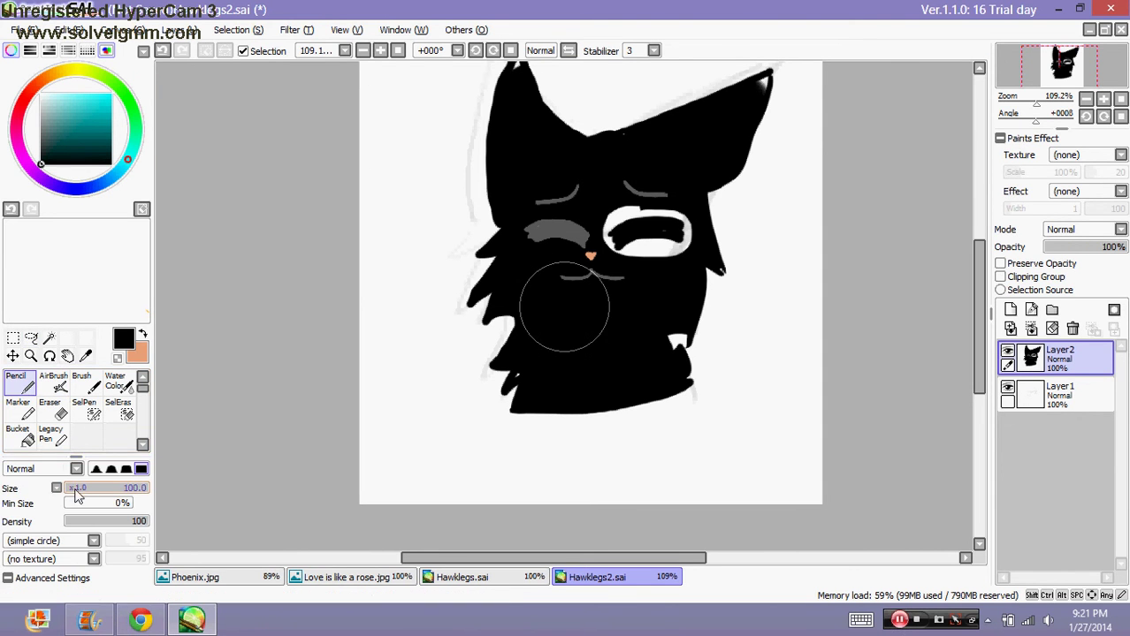
pyautogui.click(50, 339)
pyautogui.moveTo(1058, 103); pyautogui.dragTo(1058, 46)
pyautogui.click(427, 215)
pyautogui.click(554, 173)
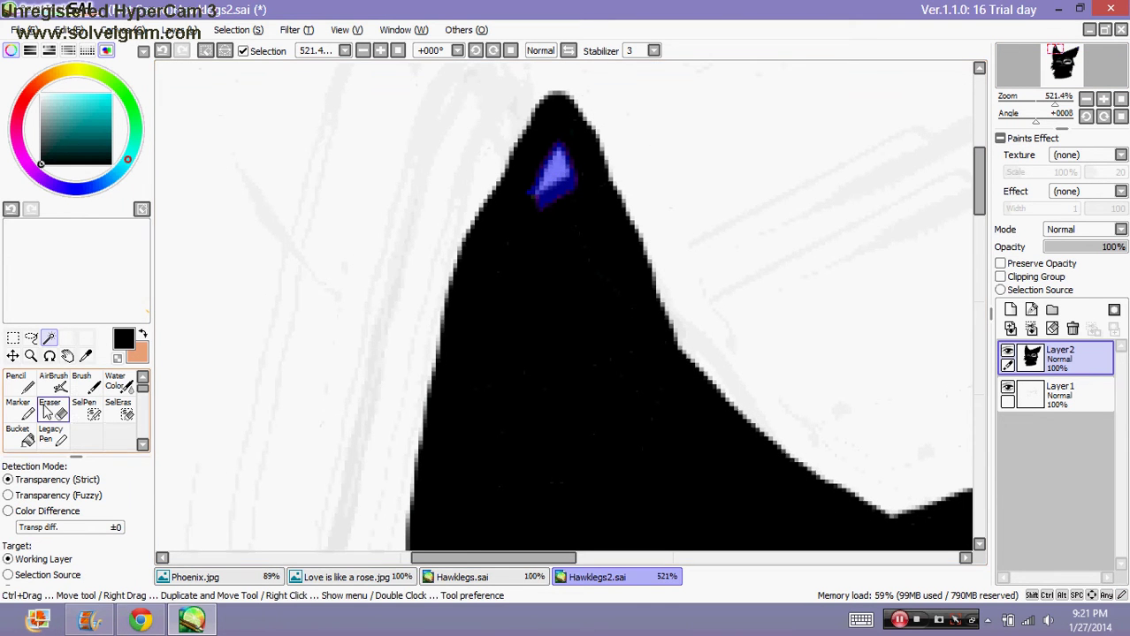
pyautogui.click(19, 382)
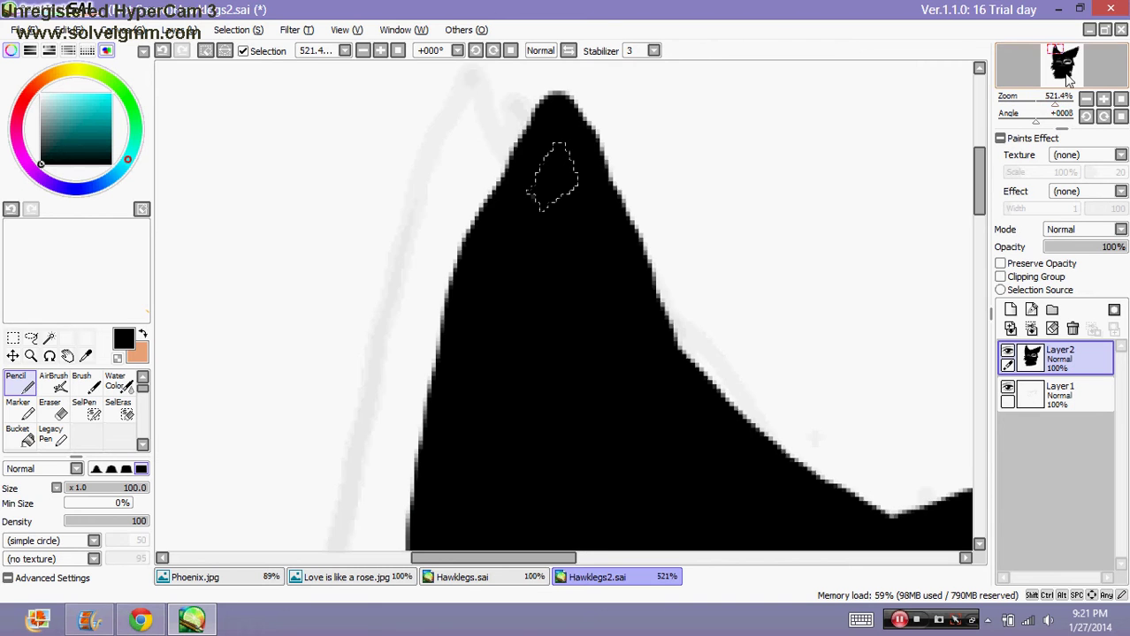
pyautogui.moveTo(1071, 57); pyautogui.dragTo(1092, 61)
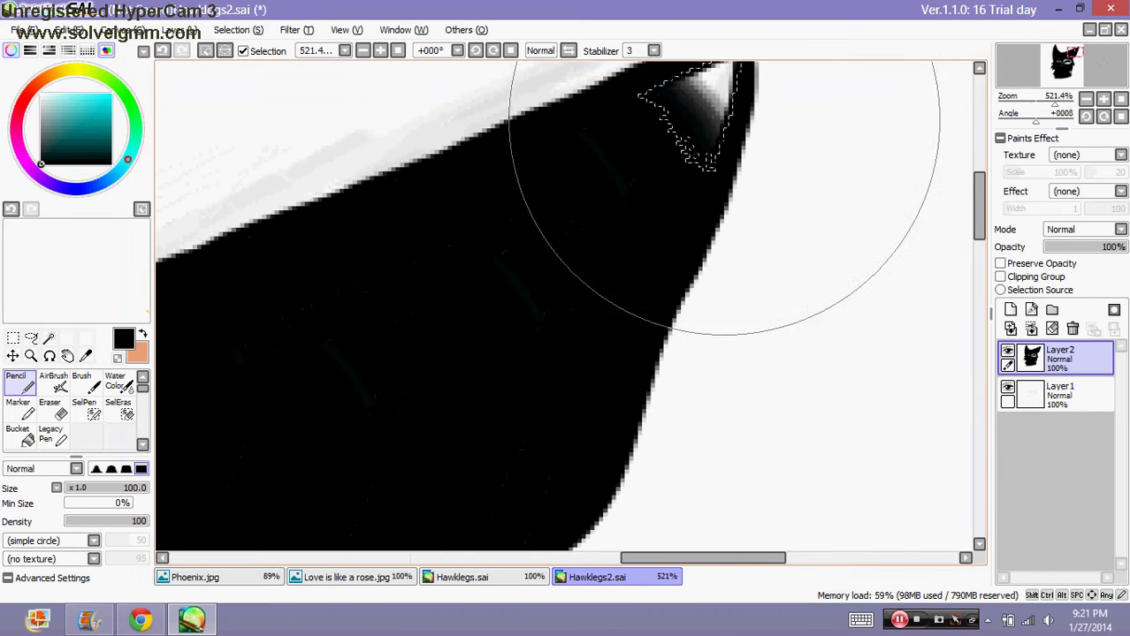
pyautogui.moveTo(1055, 104); pyautogui.dragTo(1032, 106)
pyautogui.click(33, 339)
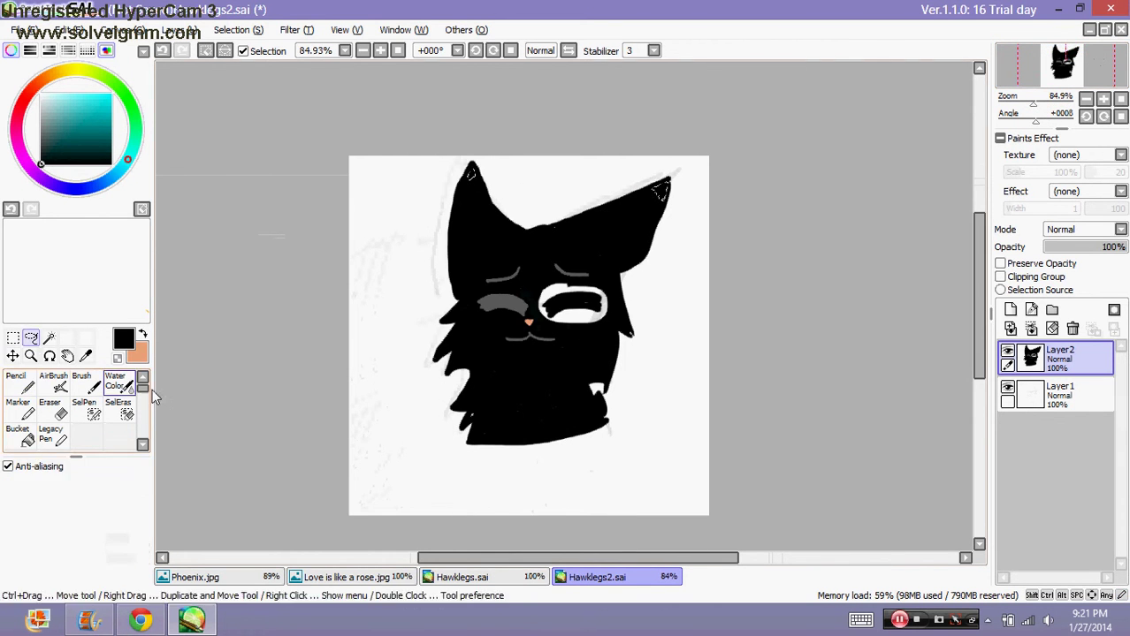
pyautogui.click(243, 382)
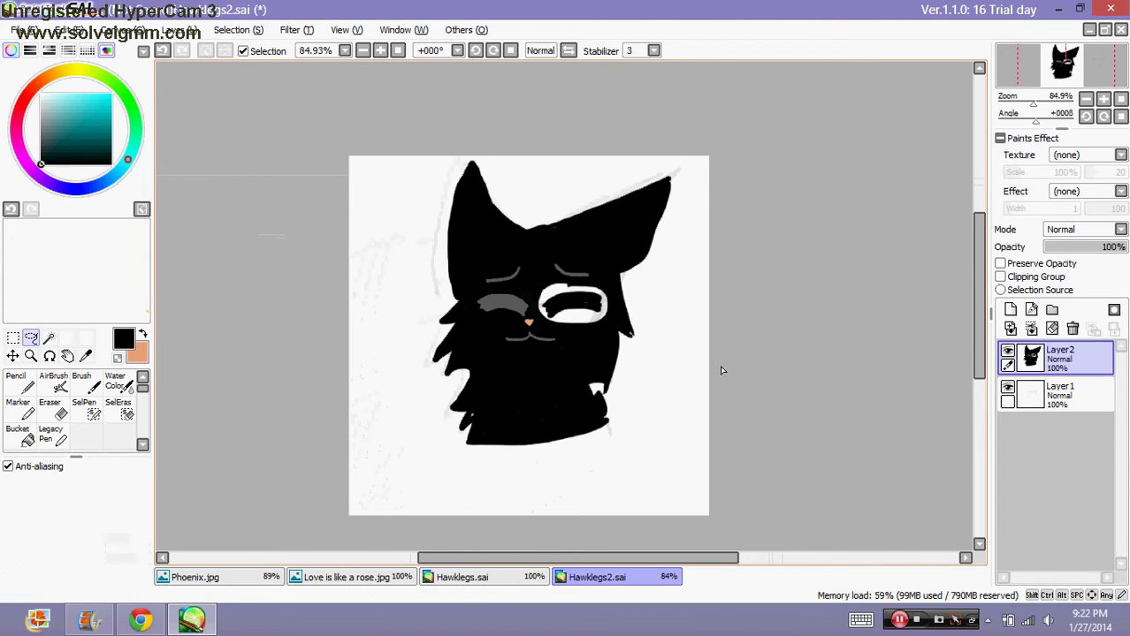
# Step: Clear the sketch from Layer1 and cover the whole layer in bright magenta with the size 100 Pencil
pyautogui.click(1050, 382)
pyautogui.click(1052, 329)
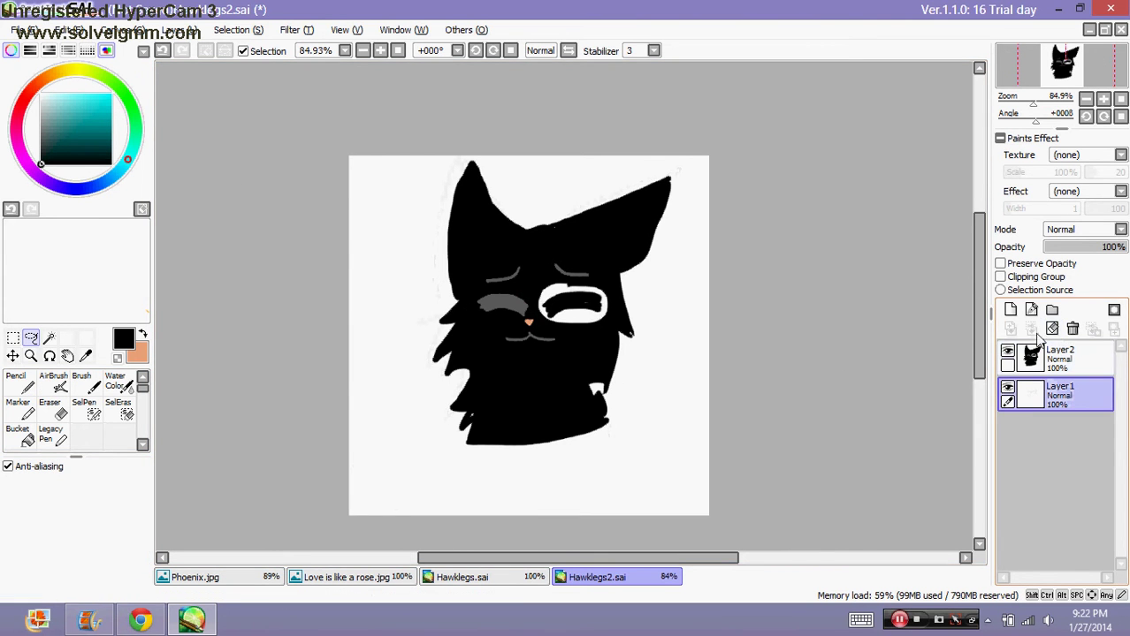
pyautogui.click(18, 382)
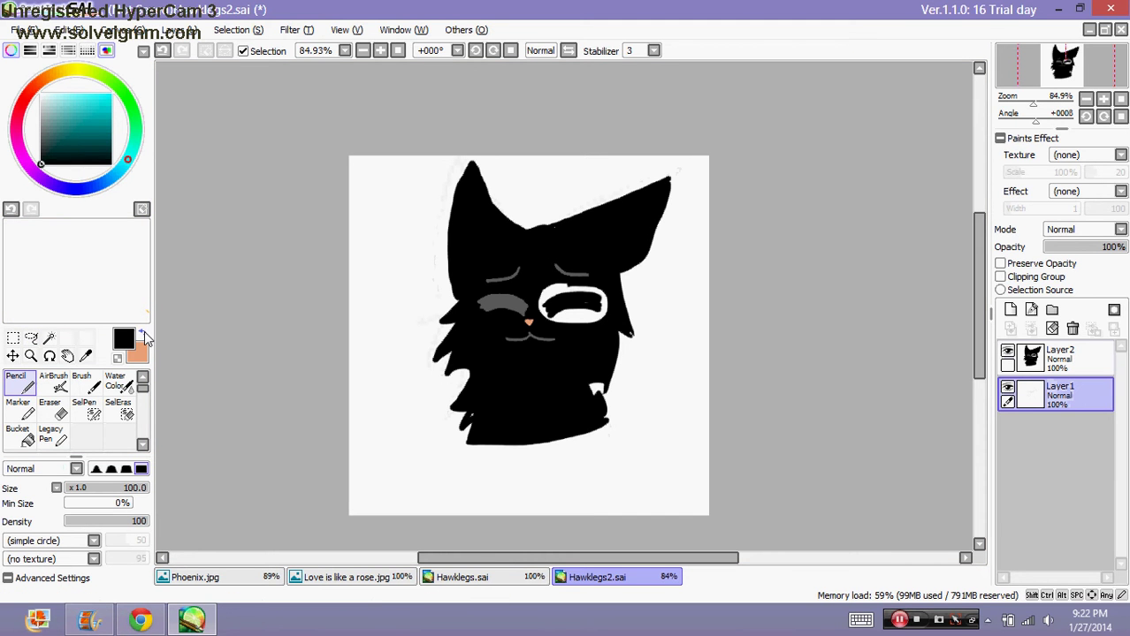
pyautogui.moveTo(134, 164)
pyautogui.mouseDown()
pyautogui.moveTo(96, 189)
pyautogui.moveTo(54, 190)
pyautogui.moveTo(7, 157)
pyautogui.mouseUp()
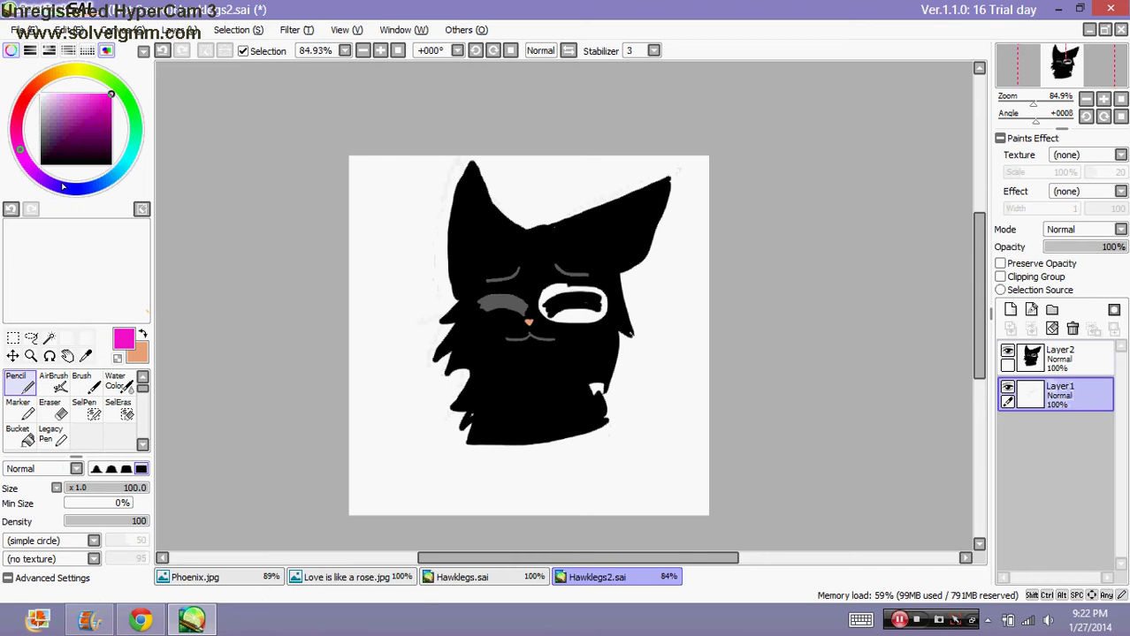
pyautogui.moveTo(283, 212)
pyautogui.mouseDown()
pyautogui.moveTo(401, 130)
pyautogui.moveTo(292, 208)
pyautogui.moveTo(278, 250)
pyautogui.moveTo(189, 347)
pyautogui.moveTo(193, 419)
pyautogui.moveTo(603, 207)
pyautogui.moveTo(640, 276)
pyautogui.moveTo(767, 271)
pyautogui.moveTo(674, 383)
pyautogui.moveTo(805, 385)
pyautogui.moveTo(654, 555)
pyautogui.mouseUp()
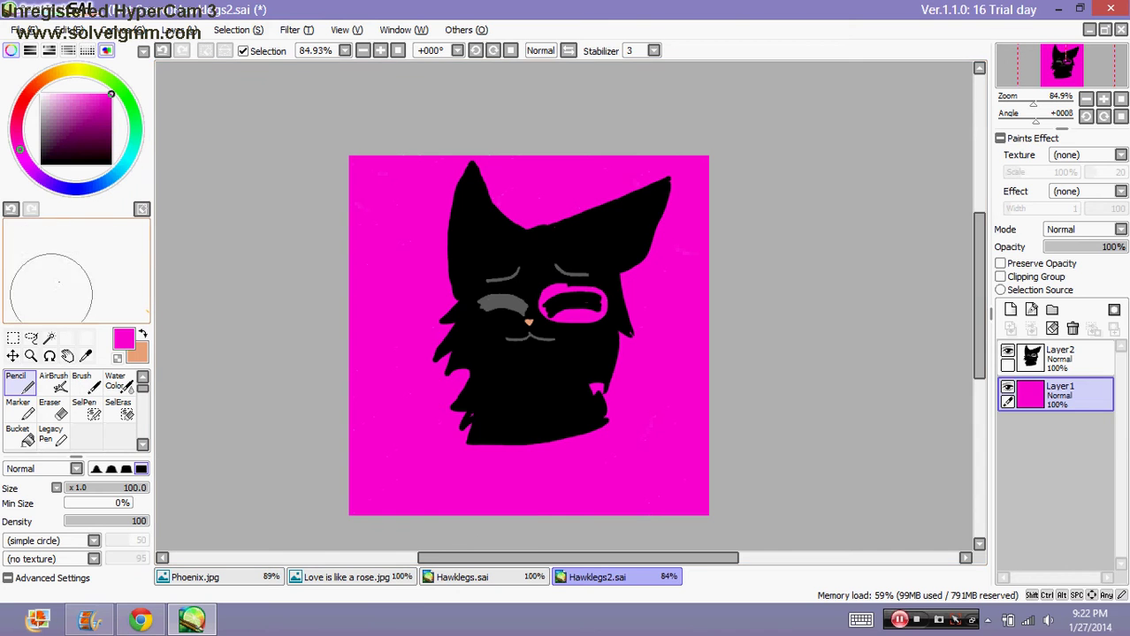
pyautogui.click(48, 290)
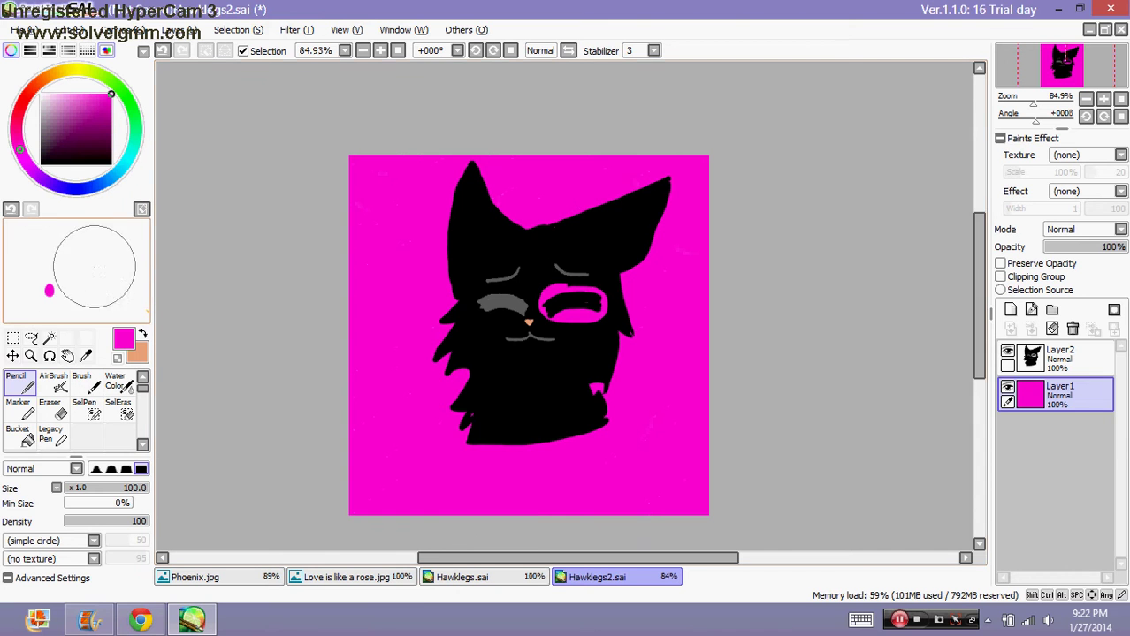
# Step: Paint diagonal background bands in progressively darker magenta, ending in black at the upper-left corner of the canvas
pyautogui.click(96, 116)
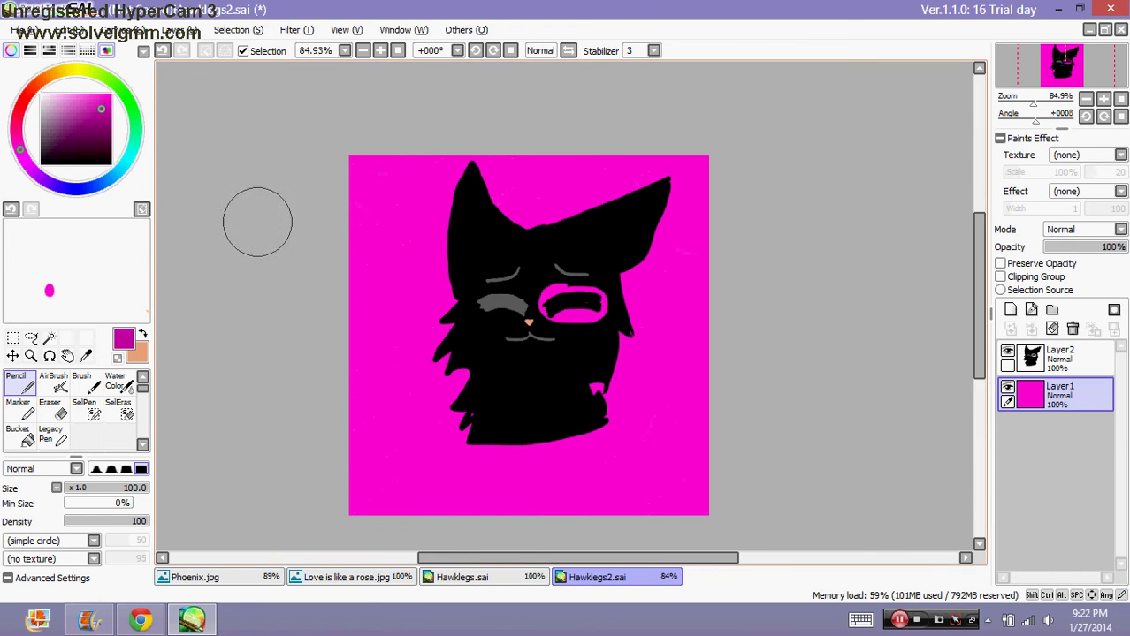
pyautogui.moveTo(378, 183)
pyautogui.mouseDown()
pyautogui.moveTo(335, 185)
pyautogui.moveTo(342, 213)
pyautogui.moveTo(190, 362)
pyautogui.moveTo(190, 401)
pyautogui.moveTo(358, 301)
pyautogui.moveTo(513, 258)
pyautogui.moveTo(682, 154)
pyautogui.moveTo(392, 353)
pyautogui.moveTo(728, 179)
pyautogui.moveTo(510, 332)
pyautogui.moveTo(769, 205)
pyautogui.moveTo(499, 383)
pyautogui.moveTo(790, 227)
pyautogui.moveTo(541, 353)
pyautogui.mouseUp()
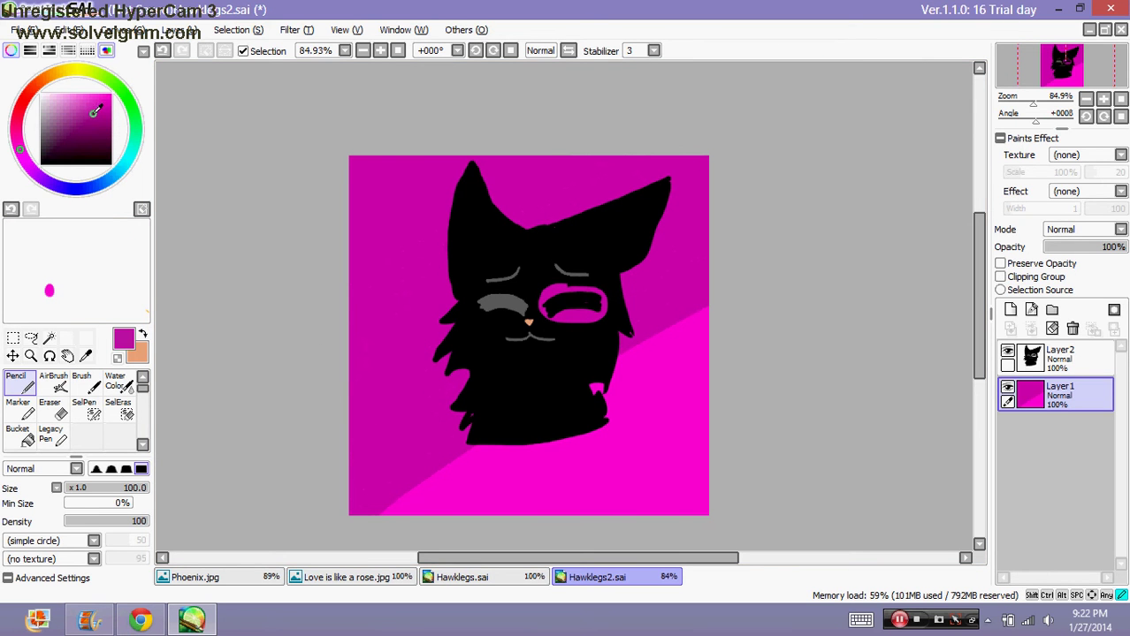
pyautogui.moveTo(328, 217)
pyautogui.mouseDown()
pyautogui.moveTo(368, 152)
pyautogui.moveTo(199, 317)
pyautogui.moveTo(524, 116)
pyautogui.moveTo(561, 108)
pyautogui.moveTo(485, 193)
pyautogui.moveTo(655, 140)
pyautogui.moveTo(249, 450)
pyautogui.moveTo(519, 232)
pyautogui.mouseUp()
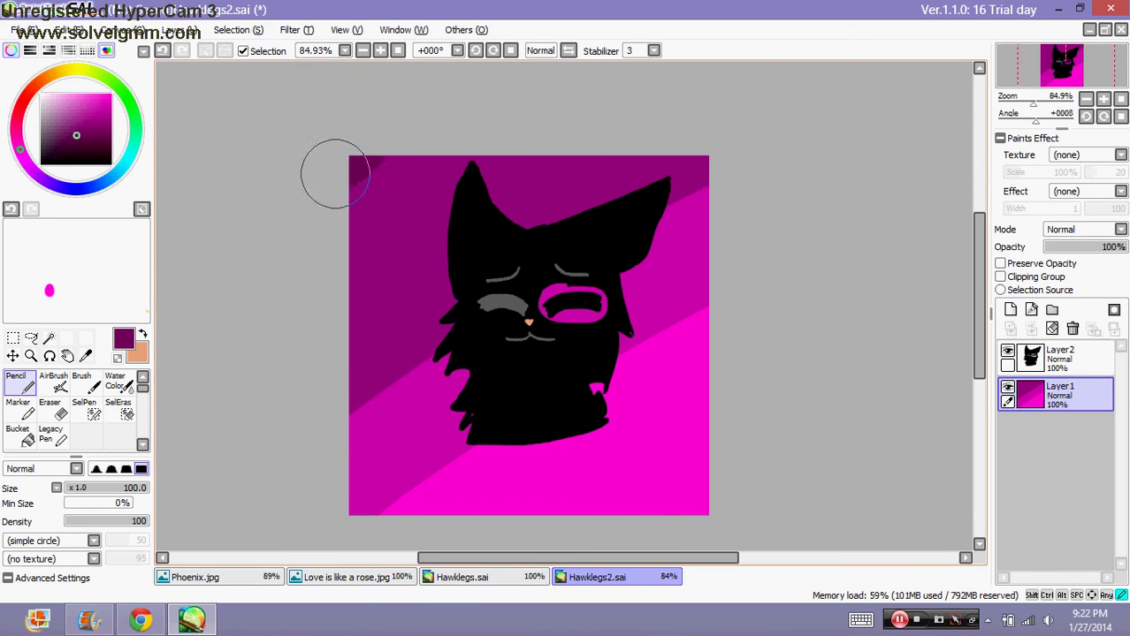
pyautogui.moveTo(334, 172)
pyautogui.mouseDown()
pyautogui.moveTo(454, 118)
pyautogui.moveTo(476, 141)
pyautogui.moveTo(236, 307)
pyautogui.moveTo(458, 174)
pyautogui.moveTo(321, 273)
pyautogui.moveTo(595, 110)
pyautogui.moveTo(272, 337)
pyautogui.moveTo(562, 160)
pyautogui.moveTo(440, 233)
pyautogui.moveTo(579, 131)
pyautogui.mouseUp()
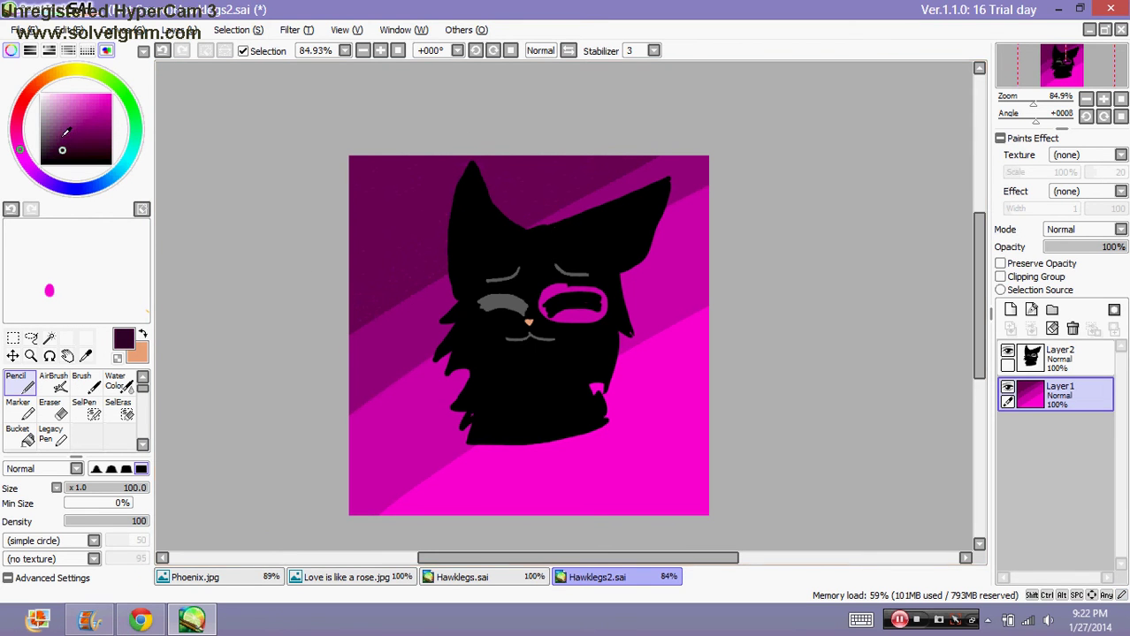
pyautogui.moveTo(302, 214)
pyautogui.mouseDown()
pyautogui.moveTo(439, 133)
pyautogui.moveTo(378, 202)
pyautogui.moveTo(493, 147)
pyautogui.moveTo(378, 223)
pyautogui.moveTo(413, 171)
pyautogui.mouseUp()
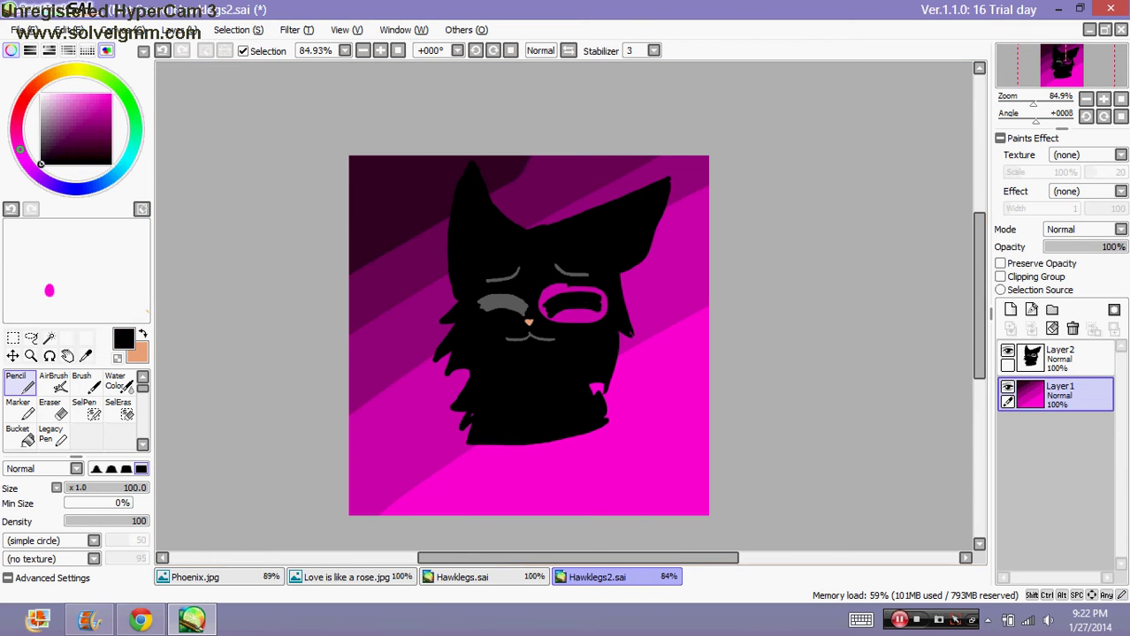
pyautogui.moveTo(358, 139)
pyautogui.mouseDown()
pyautogui.moveTo(413, 133)
pyautogui.moveTo(345, 174)
pyautogui.mouseUp()
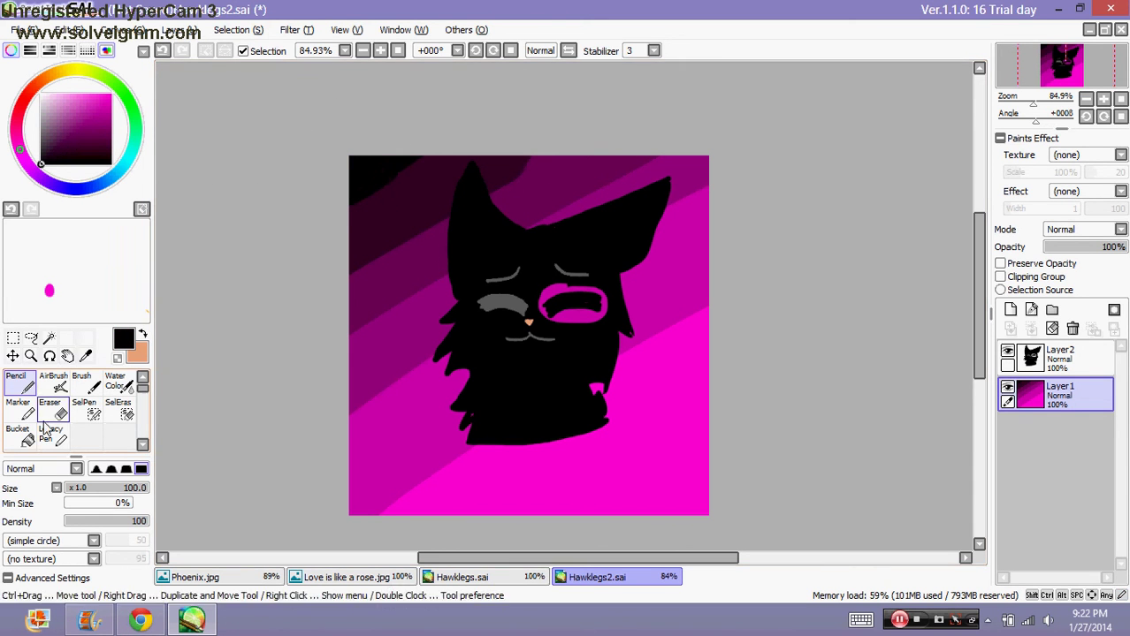
# Step: Blend the diagonal background bands into a smooth gradient with the size 100 Blur tool
pyautogui.click(143, 446)
pyautogui.click(119, 435)
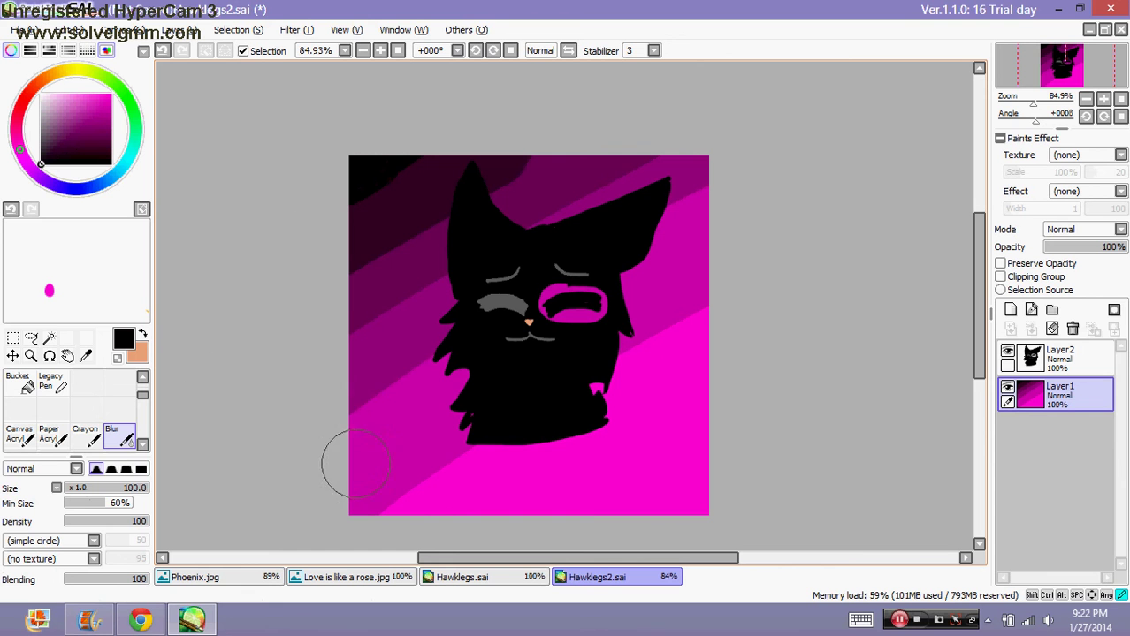
pyautogui.moveTo(356, 465)
pyautogui.mouseDown()
pyautogui.moveTo(343, 341)
pyautogui.moveTo(429, 537)
pyautogui.moveTo(431, 312)
pyautogui.moveTo(412, 179)
pyautogui.moveTo(415, 338)
pyautogui.moveTo(278, 343)
pyautogui.moveTo(575, 91)
pyautogui.moveTo(417, 205)
pyautogui.moveTo(601, 122)
pyautogui.moveTo(520, 180)
pyautogui.moveTo(381, 235)
pyautogui.moveTo(461, 268)
pyautogui.moveTo(477, 299)
pyautogui.moveTo(752, 207)
pyautogui.moveTo(395, 533)
pyautogui.moveTo(739, 342)
pyautogui.moveTo(759, 311)
pyautogui.moveTo(695, 484)
pyautogui.moveTo(498, 268)
pyautogui.moveTo(524, 240)
pyautogui.moveTo(434, 262)
pyautogui.mouseUp()
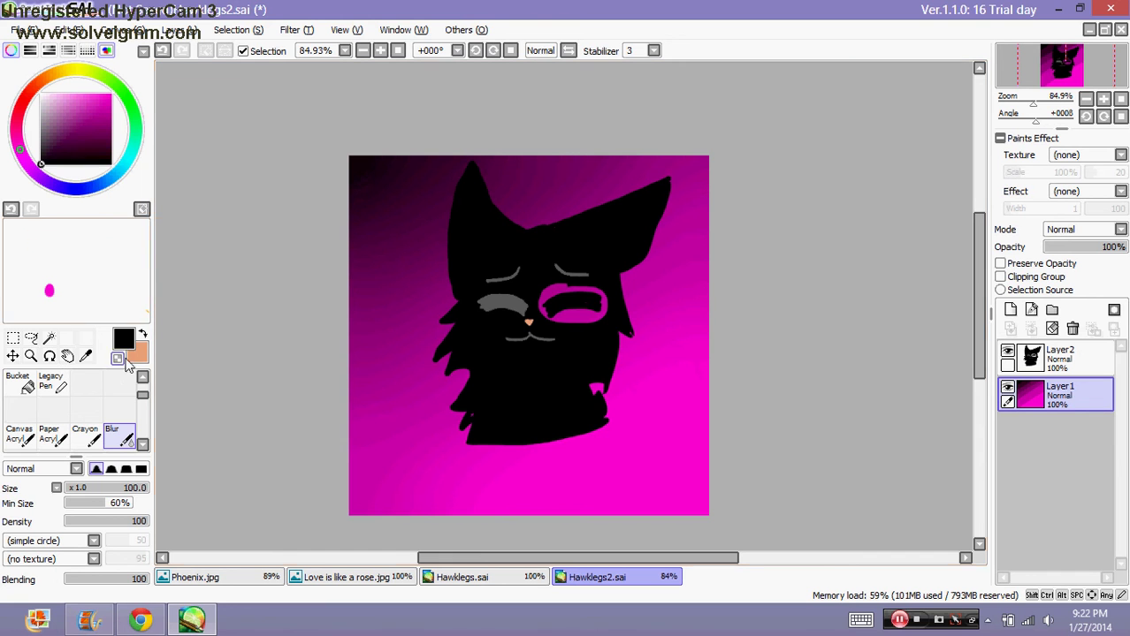
# Step: Paint a thick bright blue border around all four canvas edges on Layer1 with the size 100 Pencil
pyautogui.click(75, 148)
pyautogui.moveTo(21, 150)
pyautogui.mouseDown()
pyautogui.moveTo(55, 188)
pyautogui.moveTo(123, 166)
pyautogui.mouseUp()
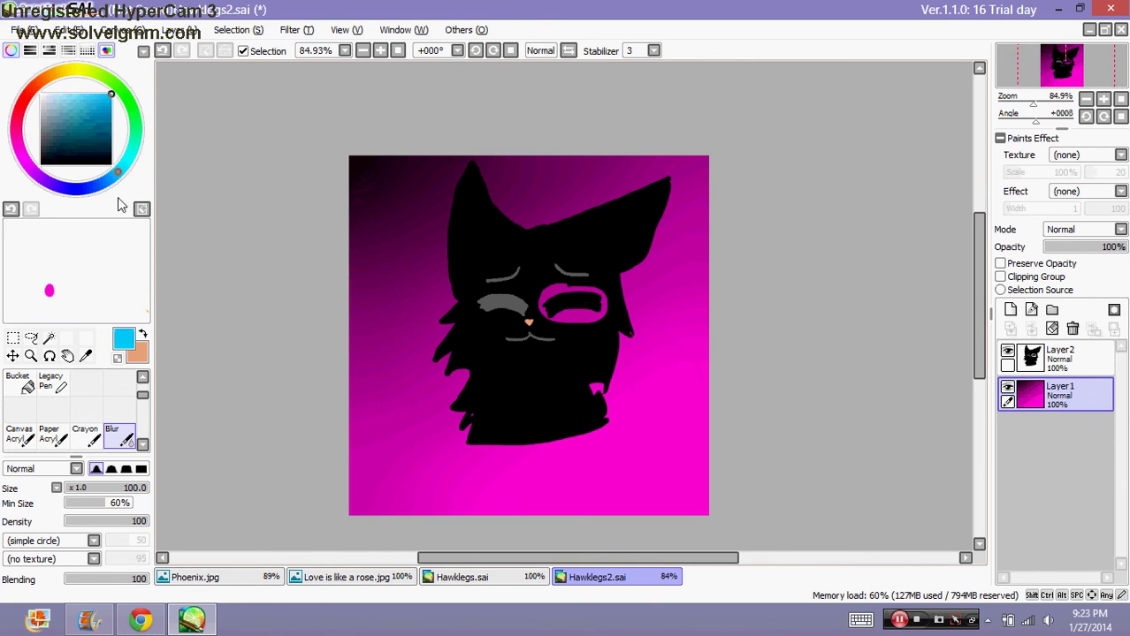
pyautogui.click(143, 377)
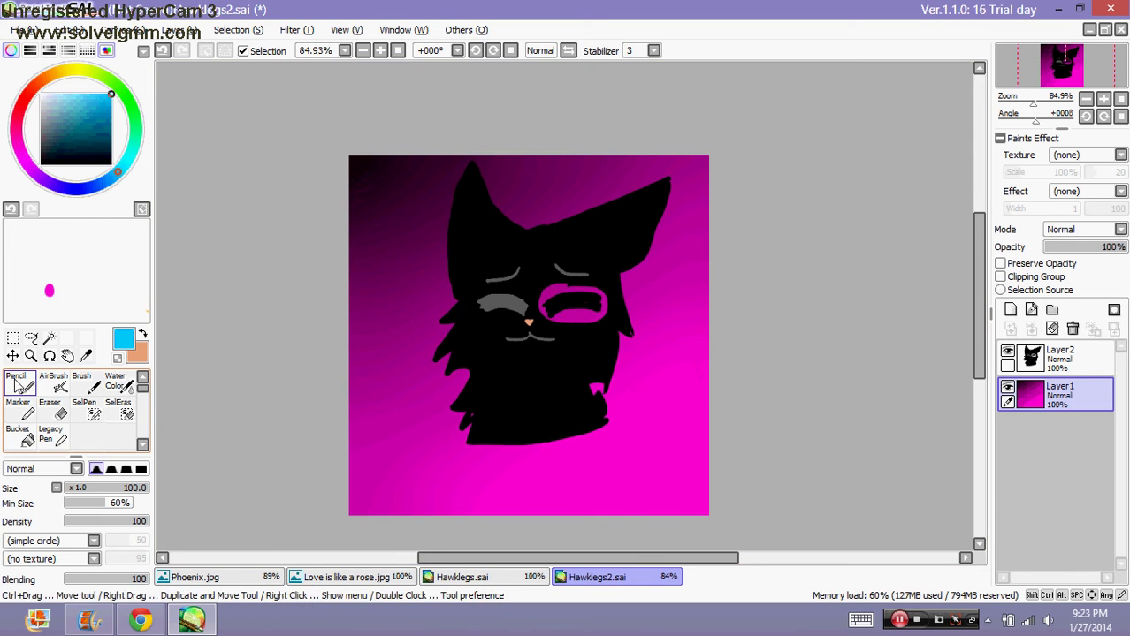
pyautogui.click(18, 382)
pyautogui.moveTo(396, 167)
pyautogui.mouseDown()
pyautogui.moveTo(358, 169)
pyautogui.moveTo(344, 198)
pyautogui.moveTo(349, 270)
pyautogui.moveTo(329, 449)
pyautogui.moveTo(347, 489)
pyautogui.moveTo(434, 514)
pyautogui.moveTo(682, 502)
pyautogui.moveTo(703, 475)
pyautogui.moveTo(708, 432)
pyautogui.moveTo(708, 195)
pyautogui.moveTo(698, 162)
pyautogui.moveTo(642, 147)
pyautogui.moveTo(387, 152)
pyautogui.moveTo(284, 171)
pyautogui.mouseUp()
# Step: Blend the blue border into the magenta background on Layer1 with the size 100 Blur tool
pyautogui.click(142, 446)
pyautogui.click(142, 446)
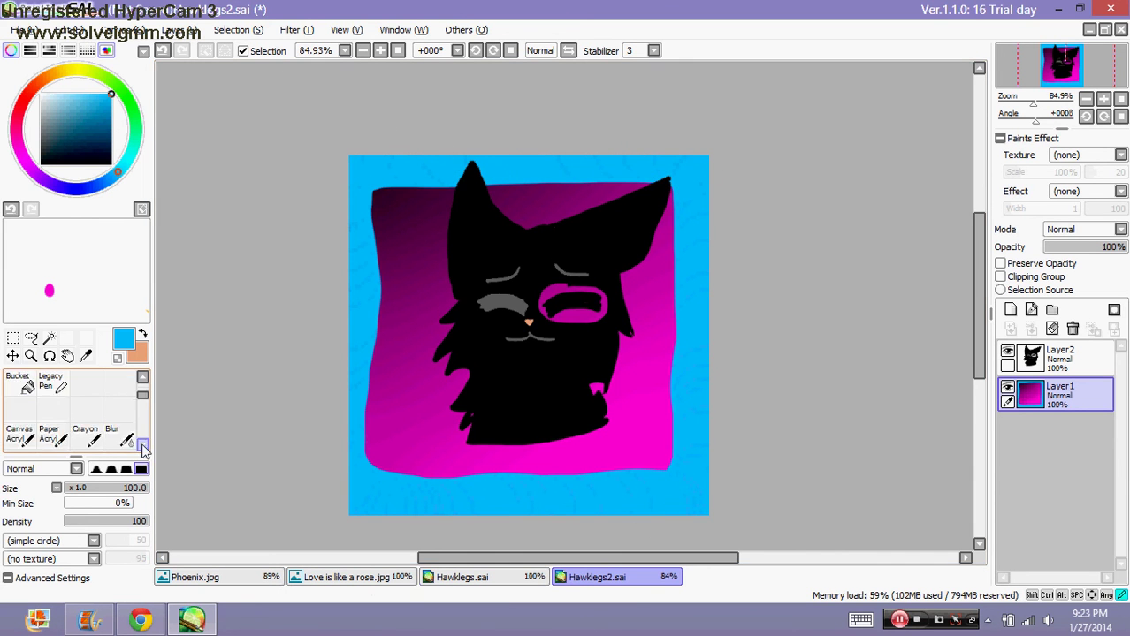
pyautogui.click(142, 446)
pyautogui.click(124, 416)
pyautogui.moveTo(345, 216)
pyautogui.mouseDown()
pyautogui.moveTo(378, 210)
pyautogui.moveTo(520, 109)
pyautogui.moveTo(343, 260)
pyautogui.moveTo(323, 254)
pyautogui.moveTo(532, 336)
pyautogui.moveTo(756, 374)
pyautogui.moveTo(731, 355)
pyautogui.moveTo(610, 529)
pyautogui.moveTo(629, 446)
pyautogui.mouseUp()
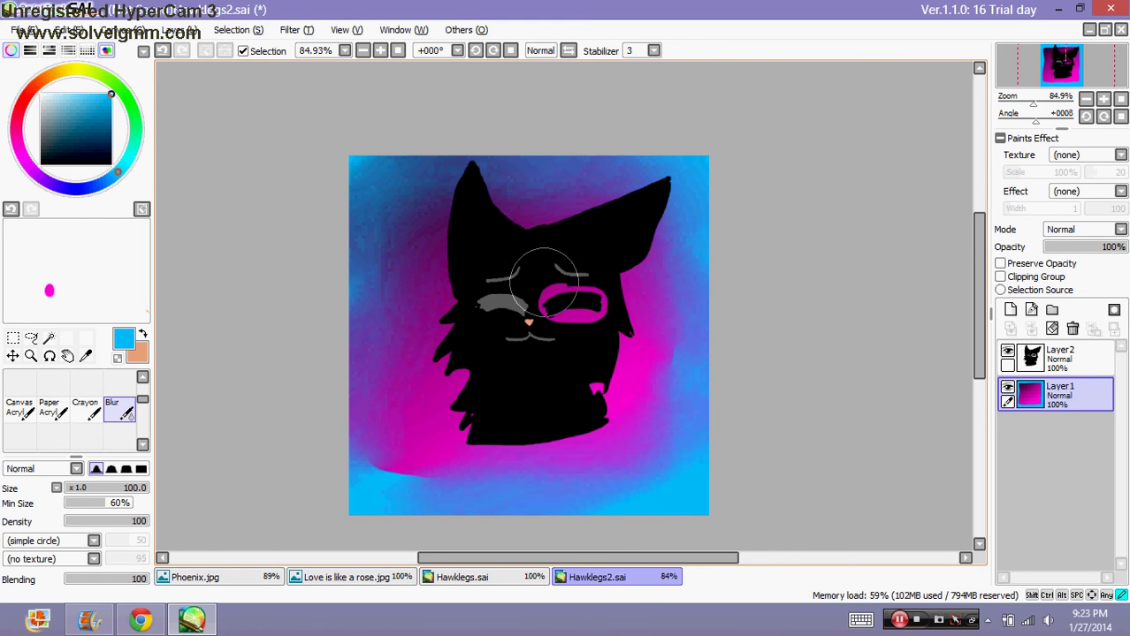
pyautogui.moveTo(282, 524)
pyautogui.mouseDown()
pyautogui.moveTo(418, 431)
pyautogui.moveTo(339, 517)
pyautogui.moveTo(388, 482)
pyautogui.moveTo(521, 324)
pyautogui.moveTo(443, 241)
pyautogui.moveTo(450, 186)
pyautogui.moveTo(337, 172)
pyautogui.moveTo(406, 152)
pyautogui.moveTo(454, 407)
pyautogui.moveTo(611, 153)
pyautogui.moveTo(656, 206)
pyautogui.mouseUp()
pyautogui.click(1011, 309)
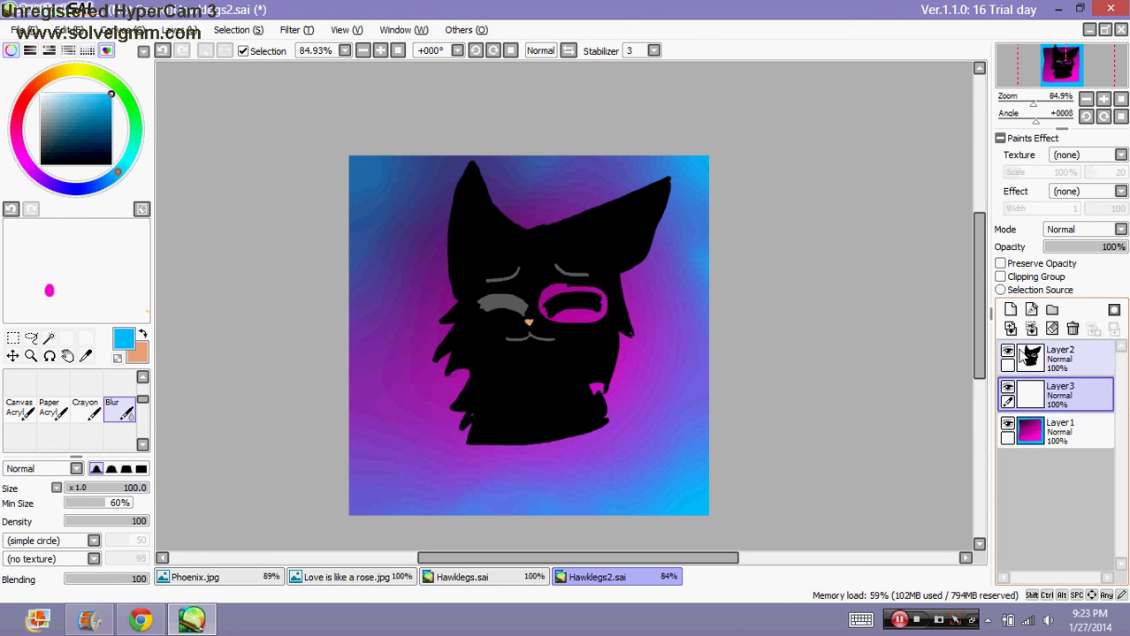
pyautogui.click(1072, 329)
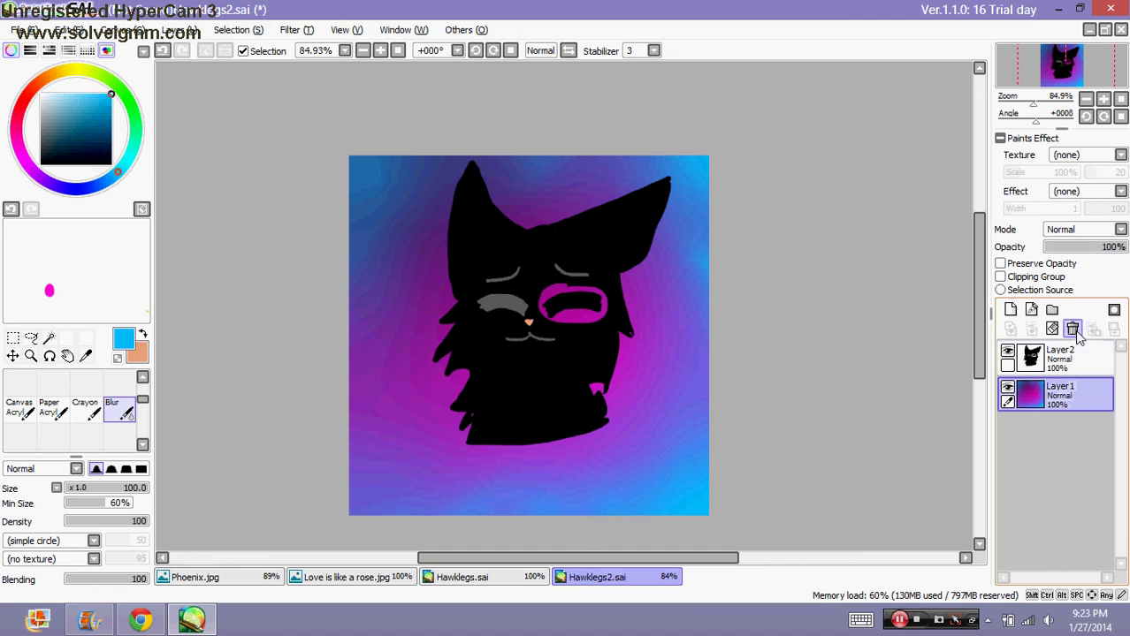
# Step: Hide Layer2, smooth the whole blue and magenta background further with the Blur tool, and show Layer2 again
pyautogui.click(1007, 352)
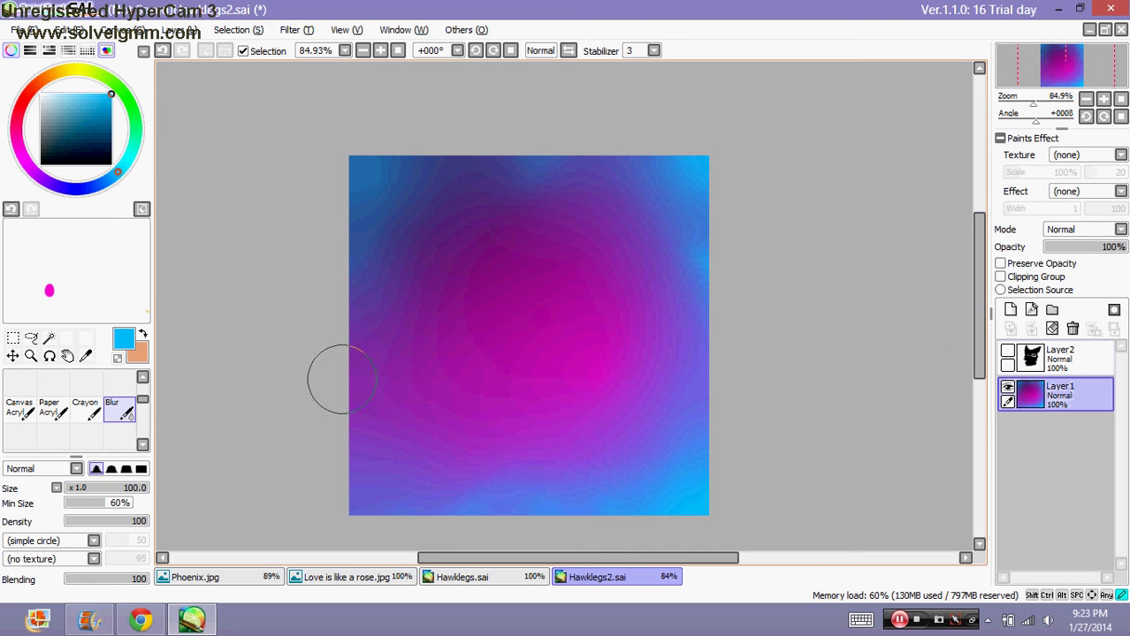
pyautogui.moveTo(342, 379)
pyautogui.mouseDown()
pyautogui.moveTo(415, 369)
pyautogui.moveTo(451, 511)
pyautogui.moveTo(624, 218)
pyautogui.moveTo(715, 389)
pyautogui.moveTo(730, 117)
pyautogui.moveTo(635, 166)
pyautogui.moveTo(565, 144)
pyautogui.moveTo(510, 178)
pyautogui.moveTo(715, 118)
pyautogui.moveTo(625, 185)
pyautogui.moveTo(696, 173)
pyautogui.moveTo(577, 251)
pyautogui.moveTo(641, 301)
pyautogui.moveTo(528, 413)
pyautogui.mouseUp()
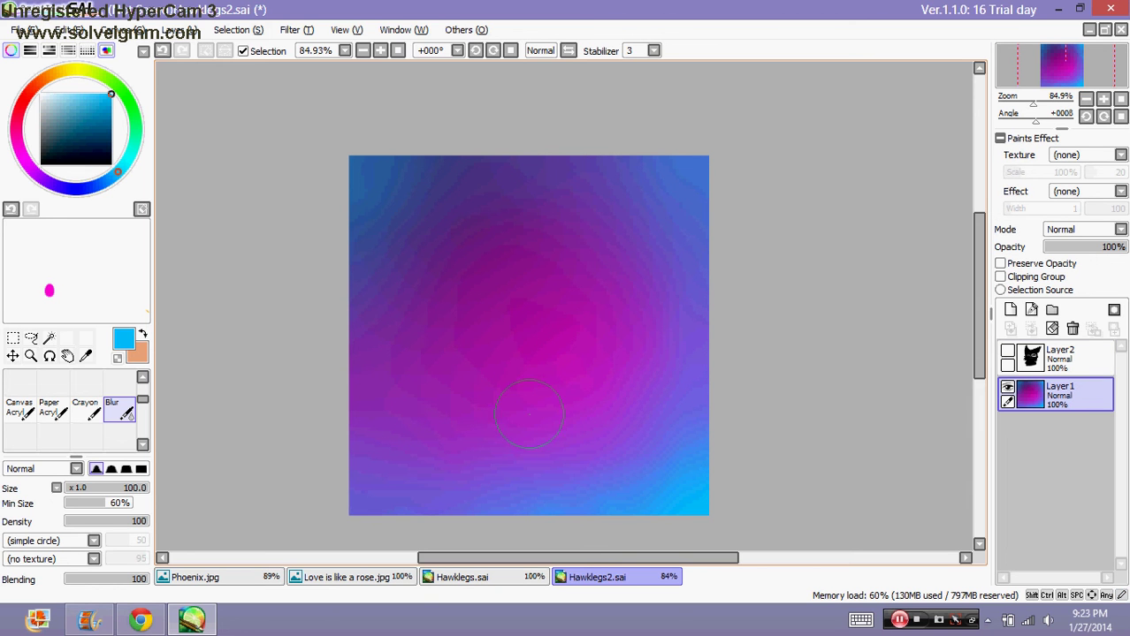
pyautogui.click(1008, 351)
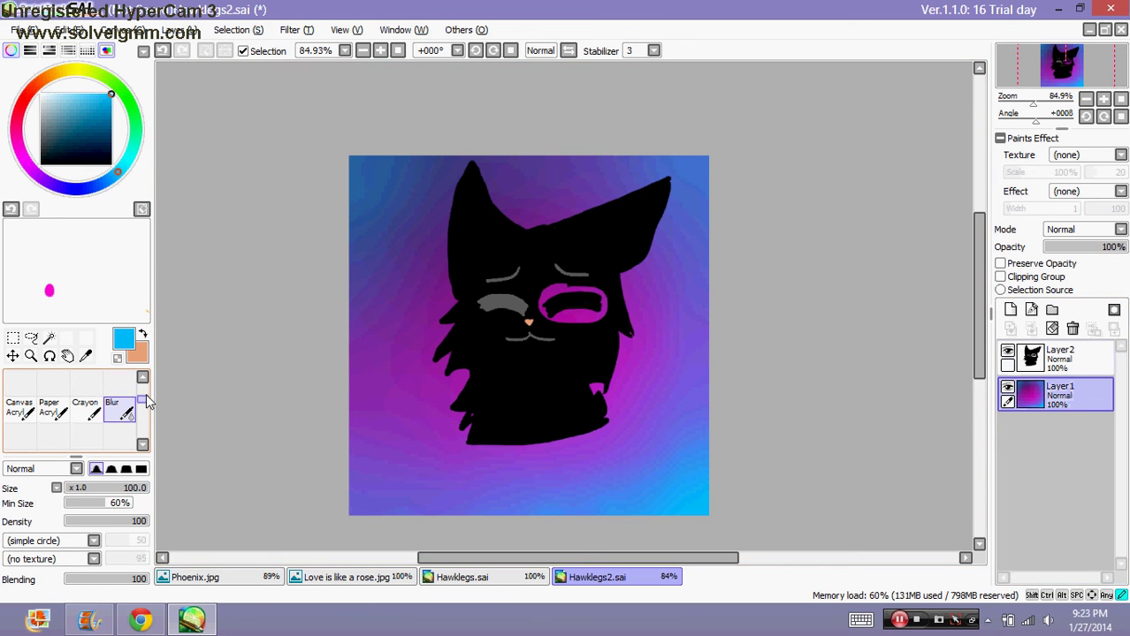
# Step: Erase the Layer1 background inside the monocle with the size 44 Eraser to leave the lens white
pyautogui.scroll(3, 75, 416)
pyautogui.click(58, 414)
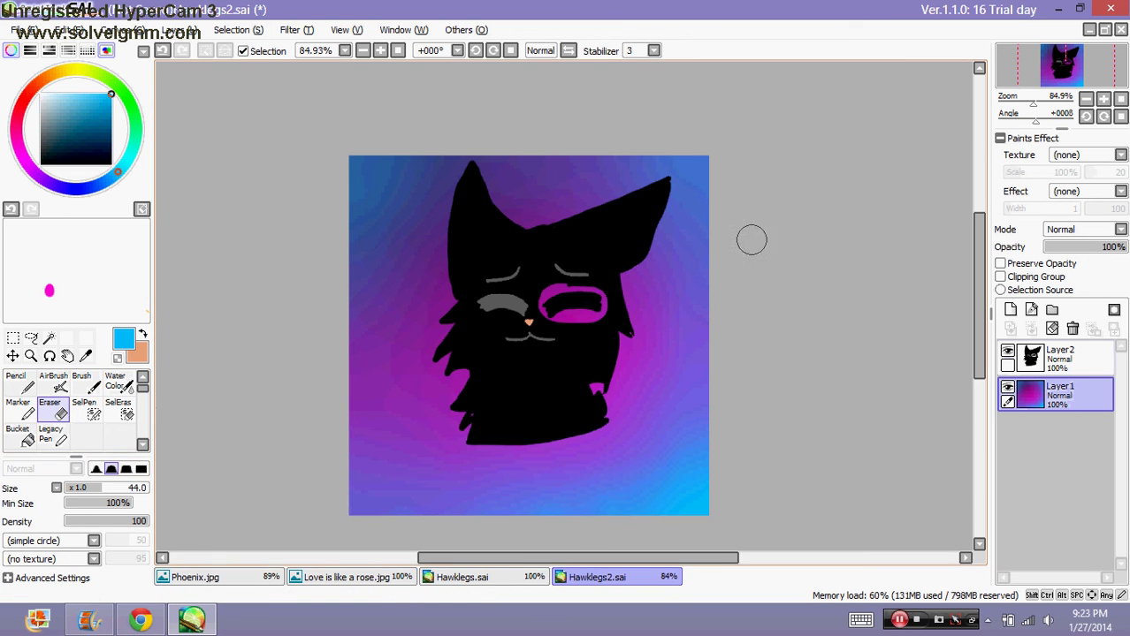
pyautogui.click(1055, 104)
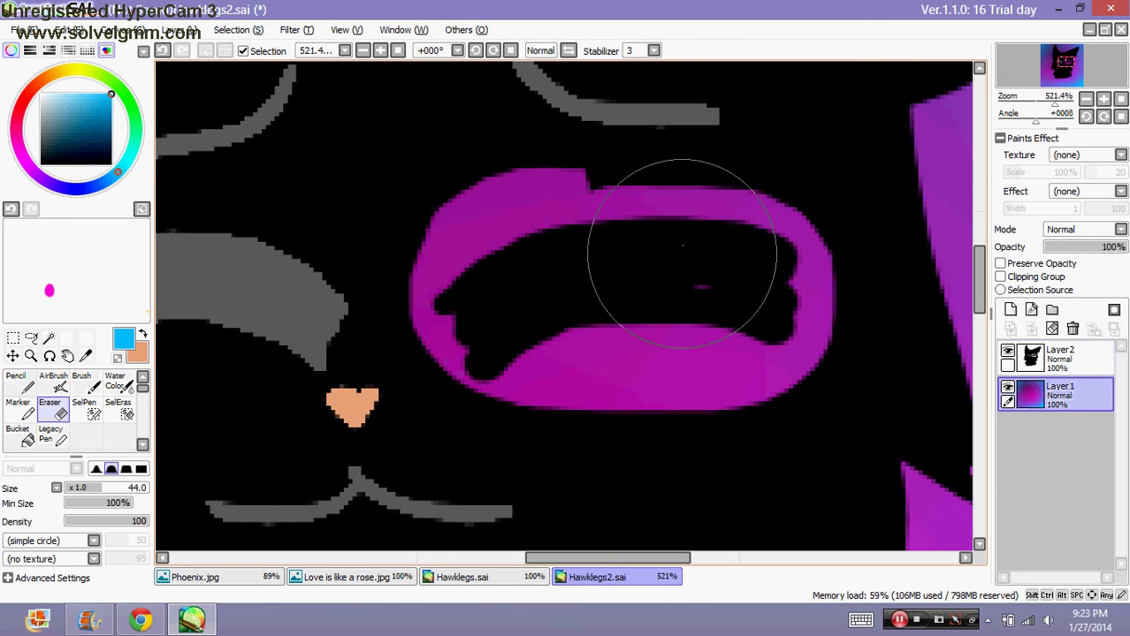
pyautogui.moveTo(682, 250)
pyautogui.mouseDown()
pyautogui.moveTo(487, 316)
pyautogui.moveTo(466, 262)
pyautogui.moveTo(584, 306)
pyautogui.moveTo(701, 283)
pyautogui.mouseUp()
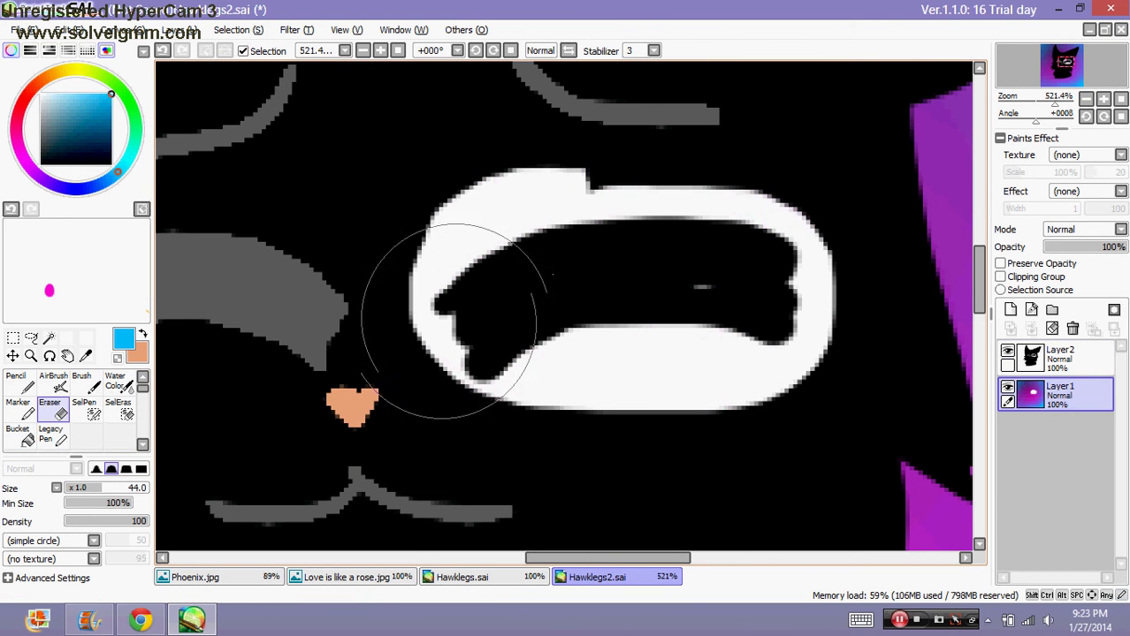
# Step: Sign the artist's name with an underline in light blue at the canvas's lower-left corner, using the size 7 Pencil on Layer1
pyautogui.moveTo(1072, 65)
pyautogui.mouseDown()
pyautogui.moveTo(1068, 55)
pyautogui.moveTo(1065, 78)
pyautogui.moveTo(1038, 103)
pyautogui.moveTo(1072, 53)
pyautogui.mouseUp()
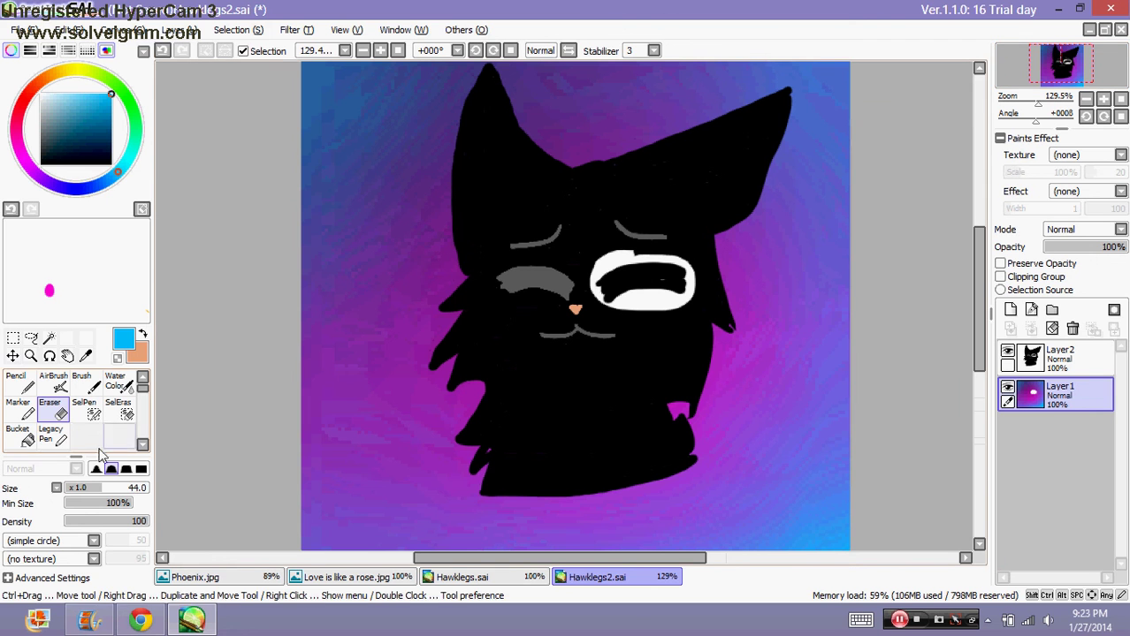
pyautogui.click(23, 387)
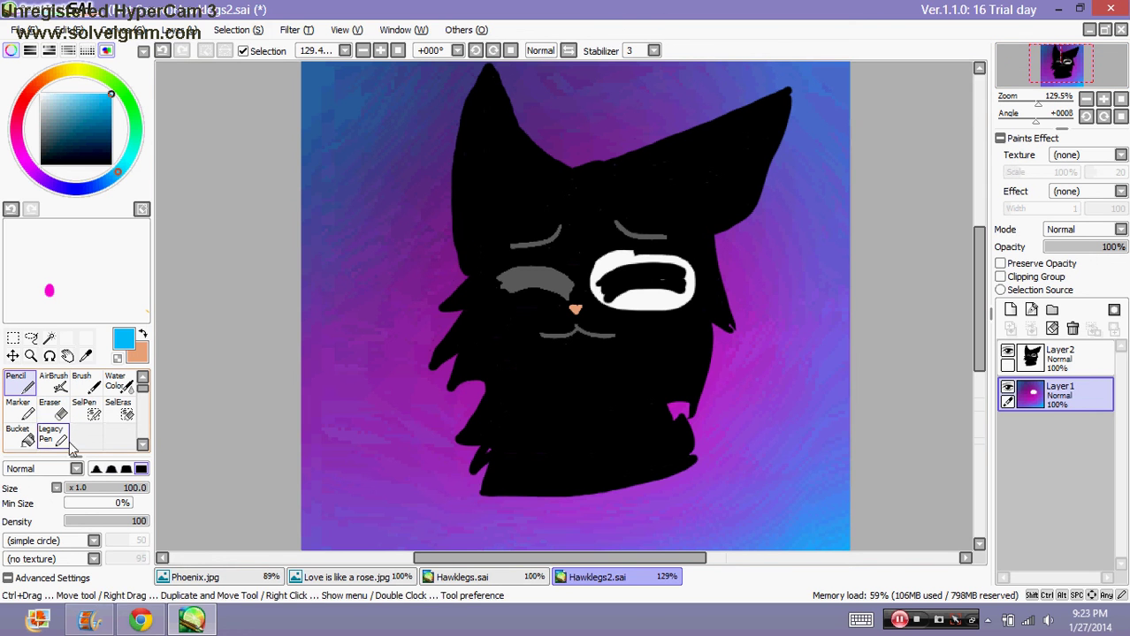
pyautogui.click(70, 488)
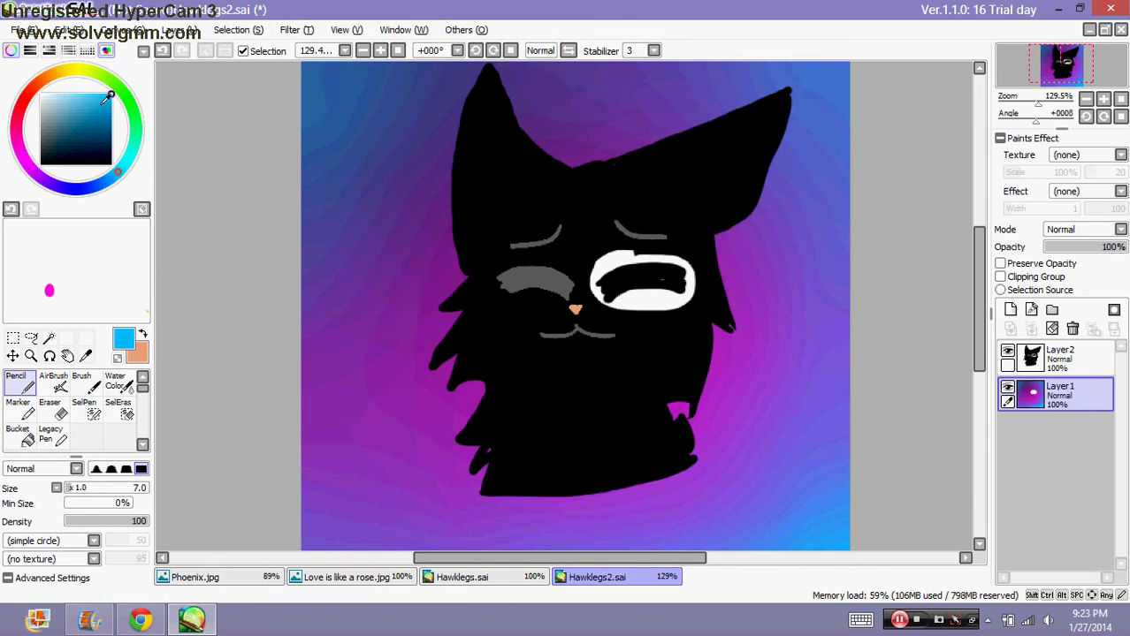
pyautogui.moveTo(106, 91); pyautogui.dragTo(75, 93)
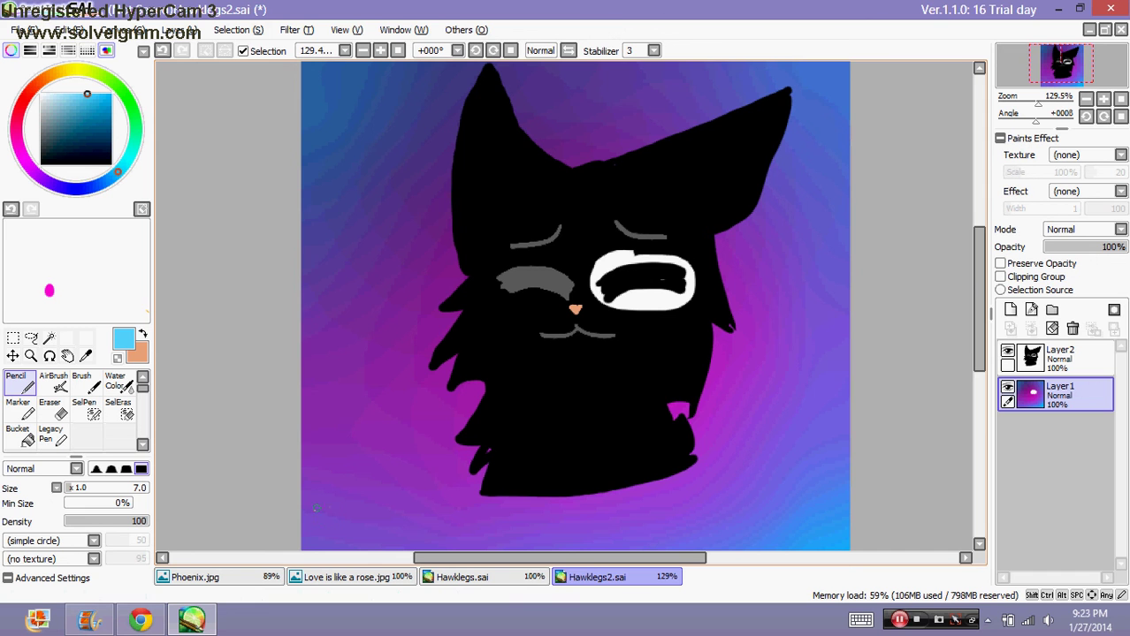
pyautogui.moveTo(1051, 71); pyautogui.dragTo(1048, 75)
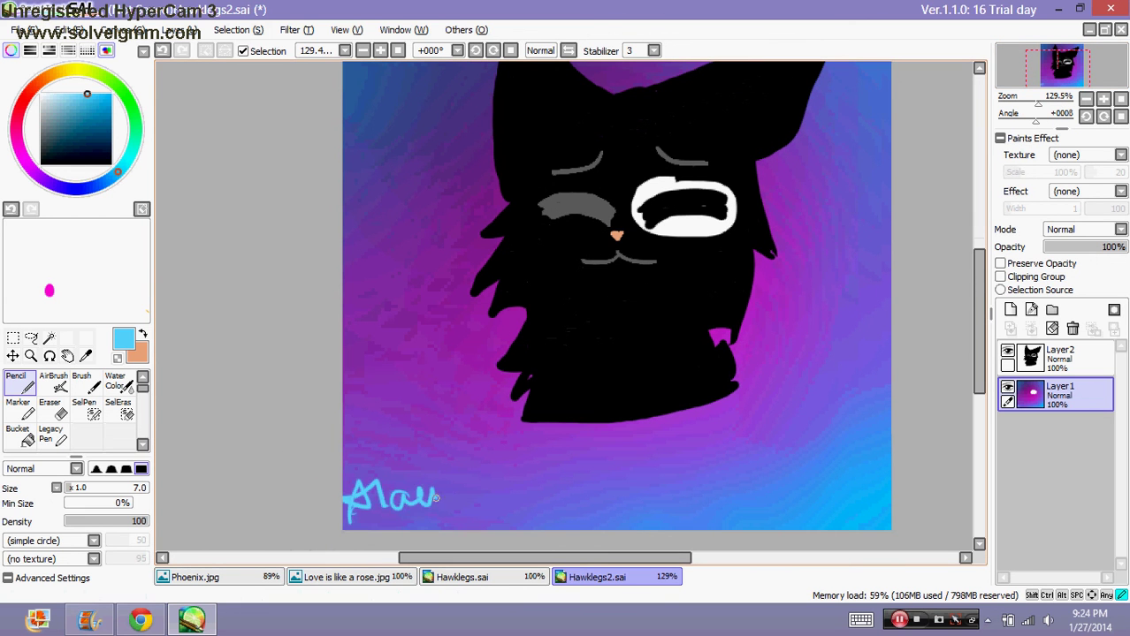
pyautogui.moveTo(482, 486)
pyautogui.mouseDown()
pyautogui.moveTo(458, 509)
pyautogui.moveTo(530, 506)
pyautogui.mouseUp()
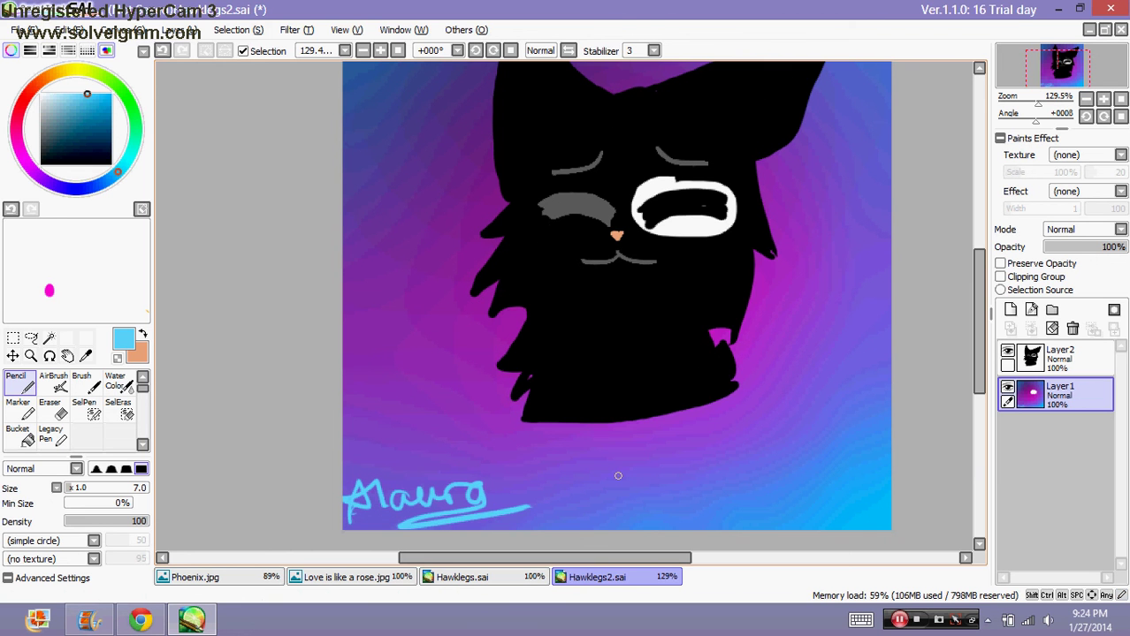
pyautogui.moveTo(1080, 78); pyautogui.dragTo(1085, 68)
pyautogui.click(915, 620)
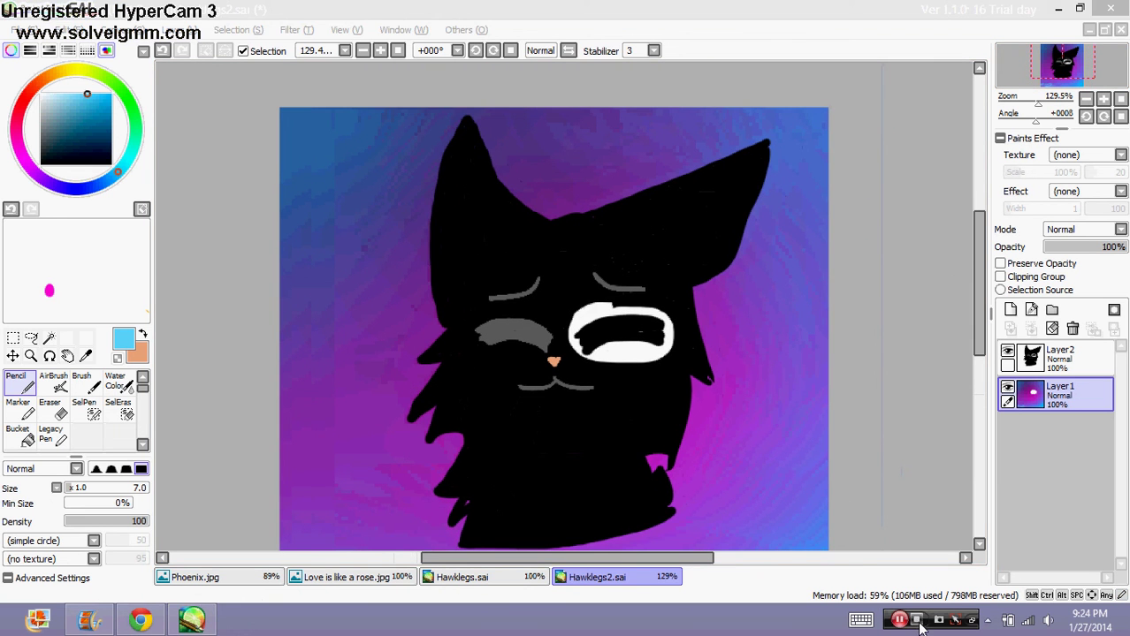